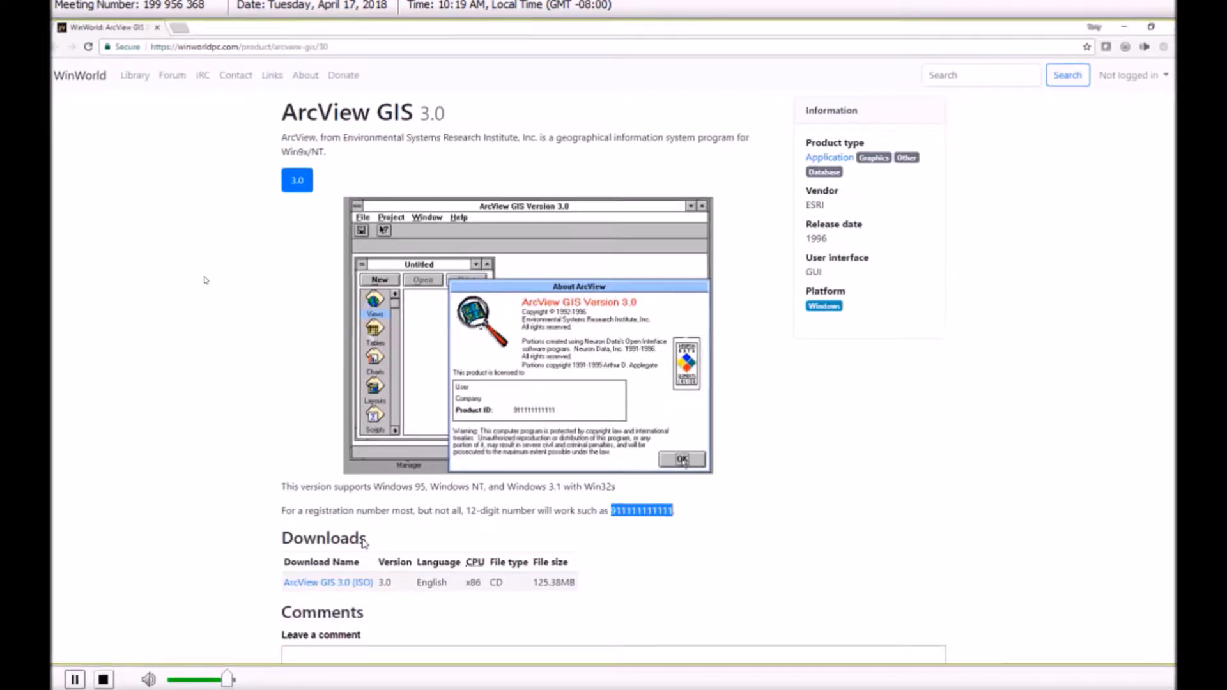
Switch to the Player91 virtual machine and open the ArcViewGIS folder on the local C: drive.
key("alt+Tab")
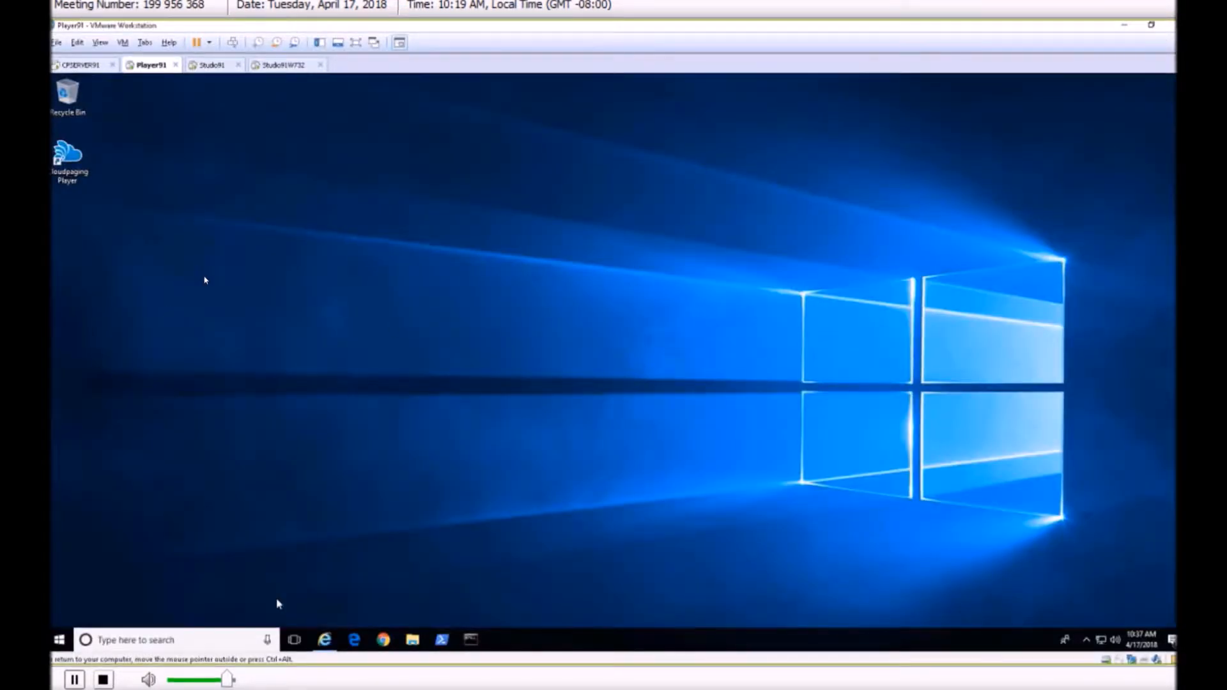
left_click(412, 641)
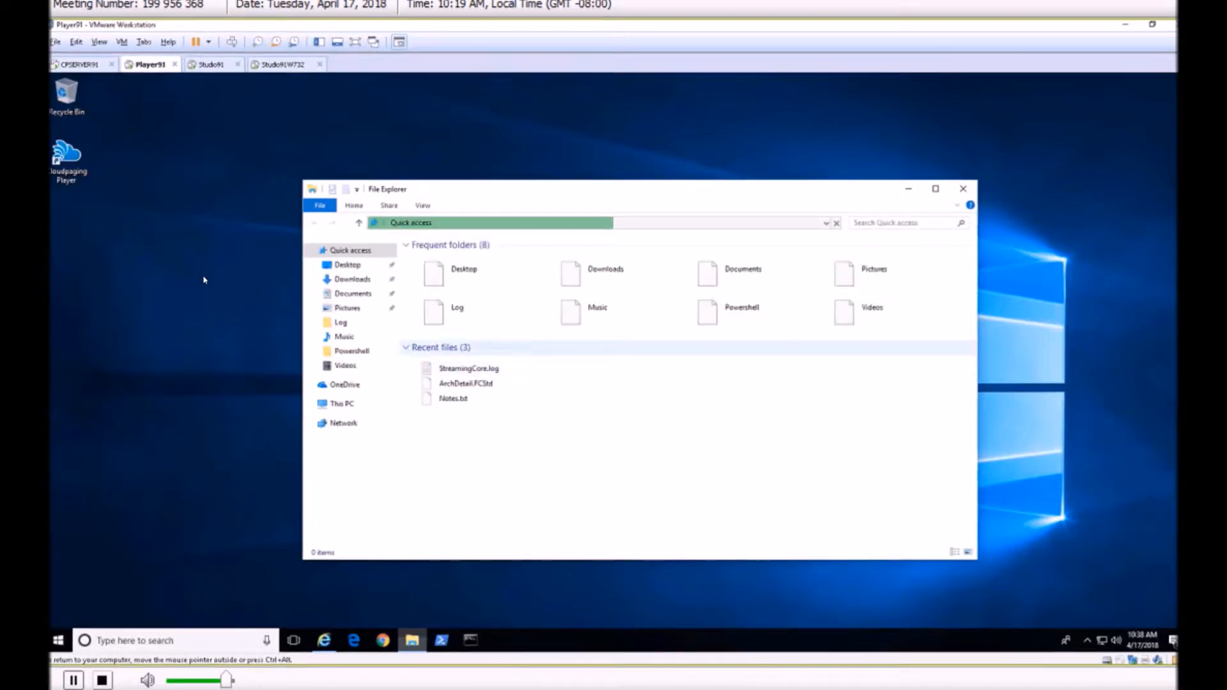
left_click(350, 403)
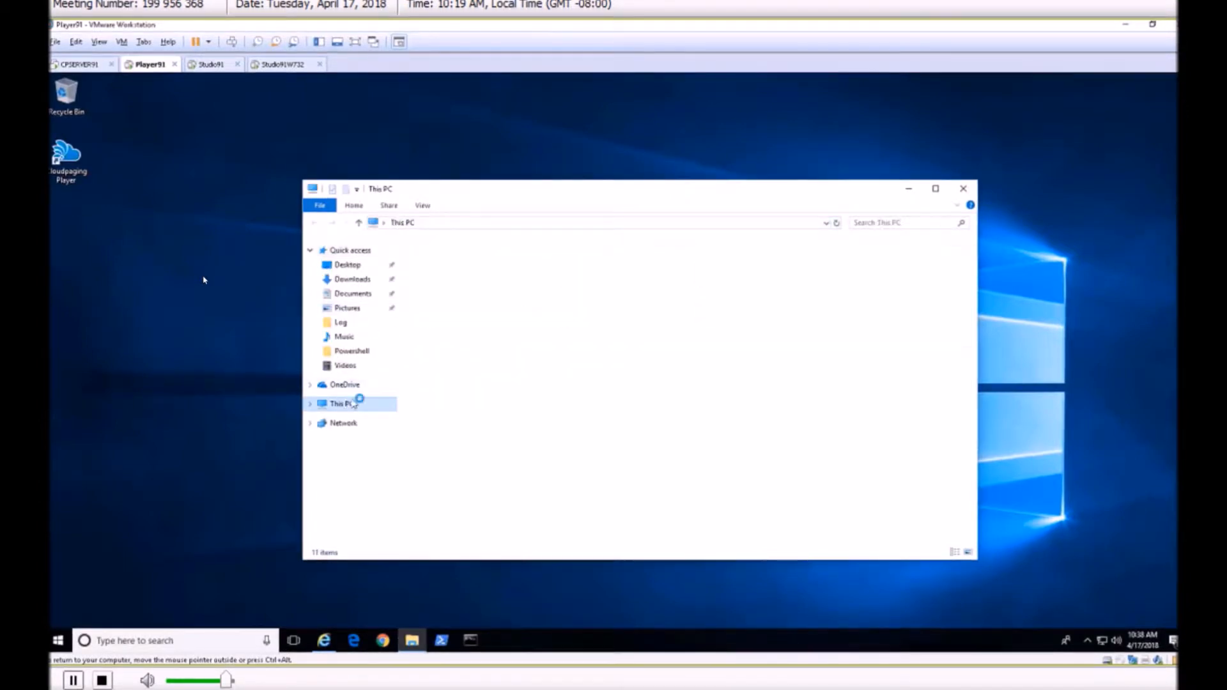
left_click(504, 400)
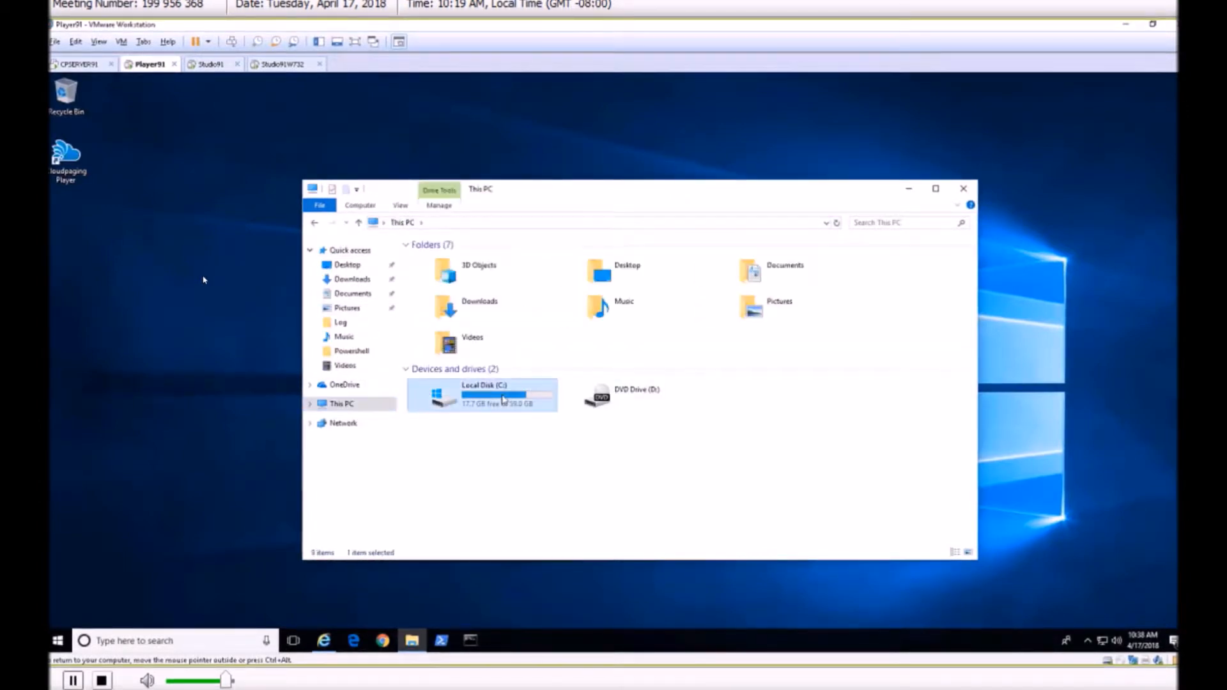
double_click(503, 400)
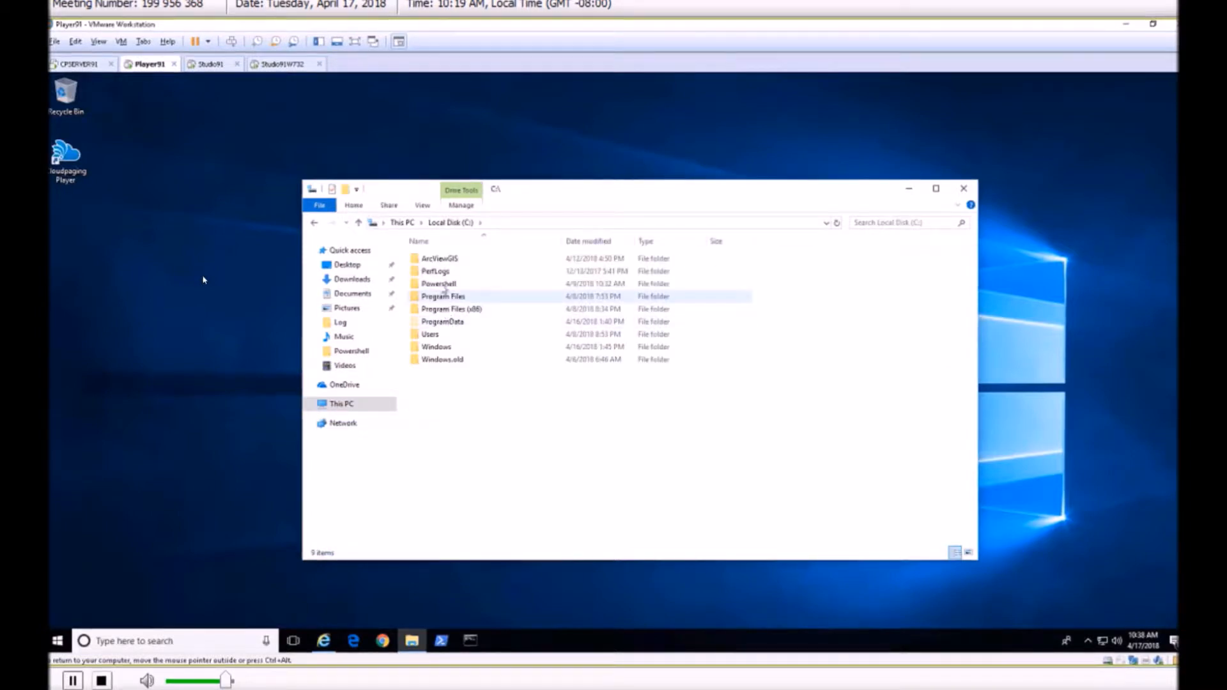
double_click(441, 259)
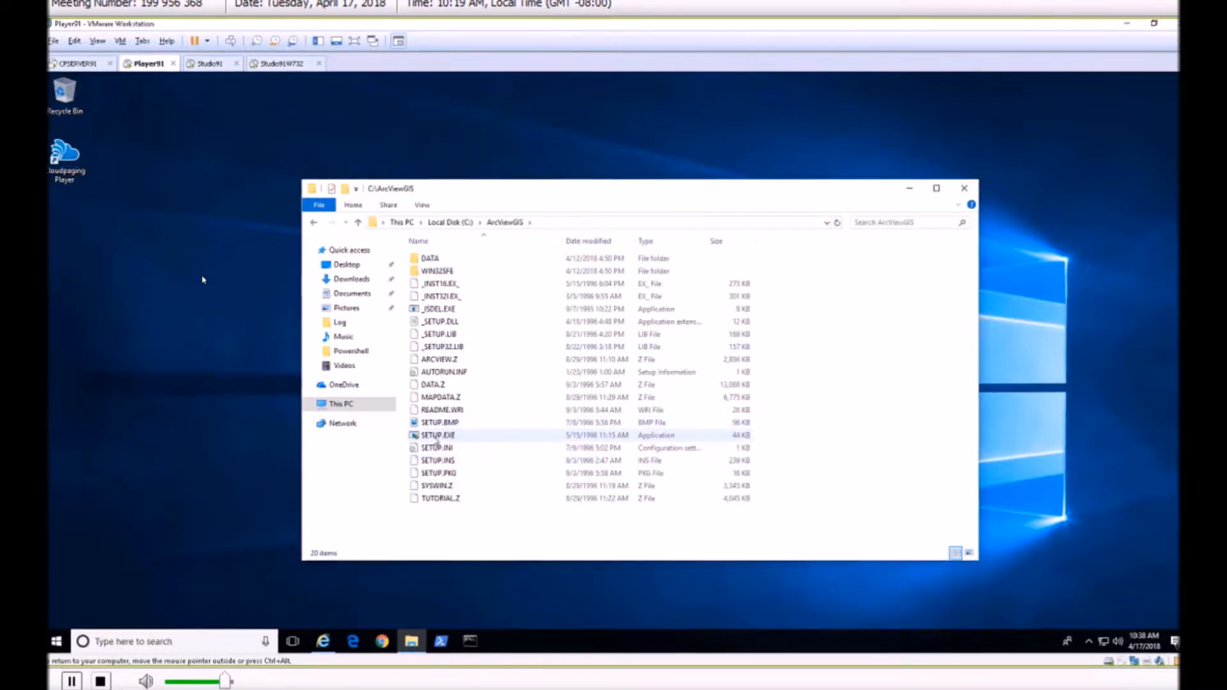
Try to run SETUP.EXE from the ArcViewGIS folder, and close the folder window.
double_click(436, 438)
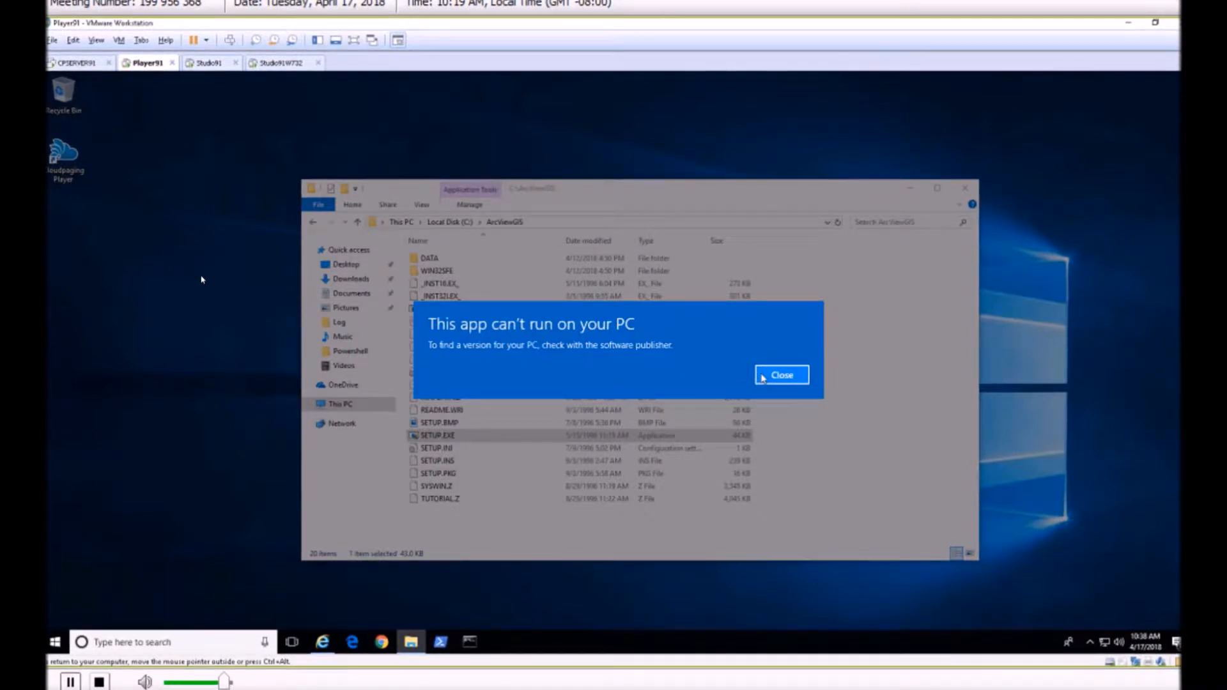
left_click(763, 377)
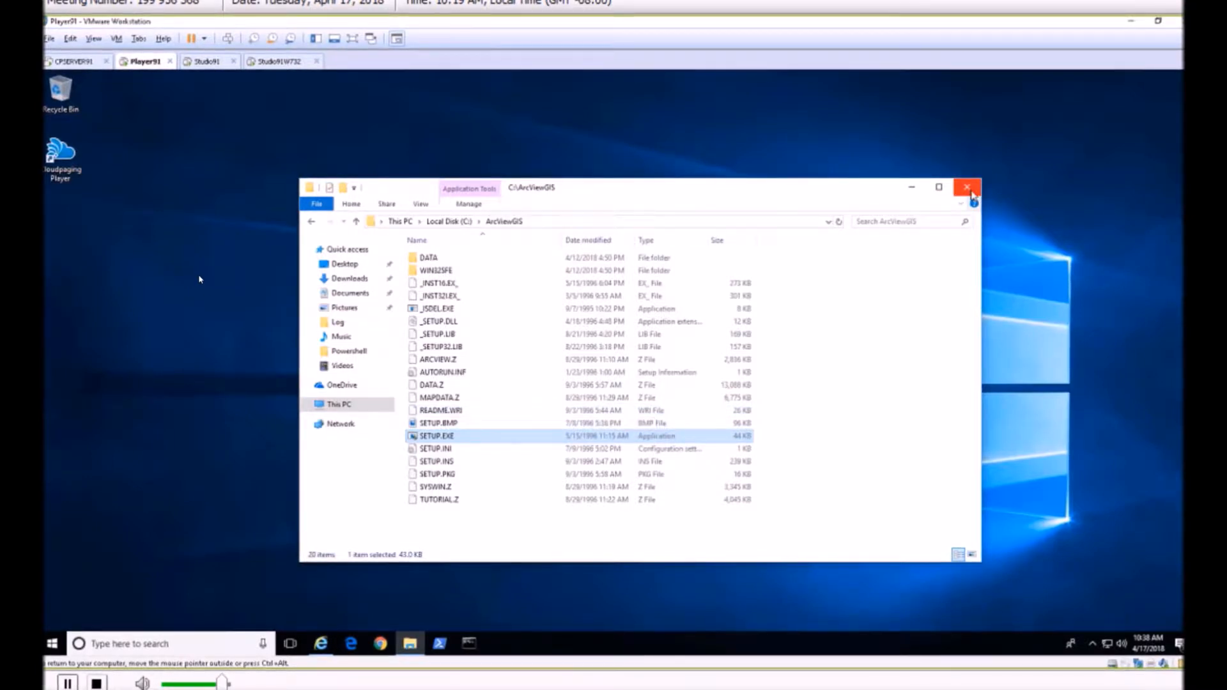
left_click(972, 194)
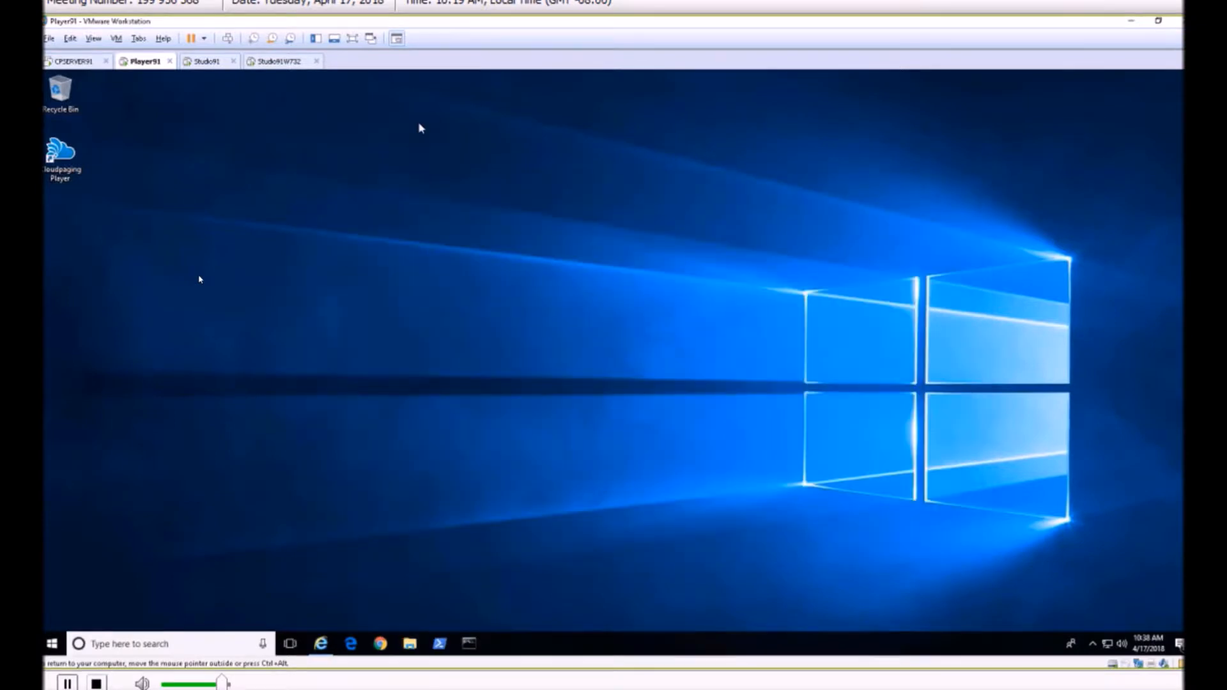
Switch to the Studio91W732 virtual machine, start Cloudpaging Studio and create a new project in a maximized window.
left_click(279, 66)
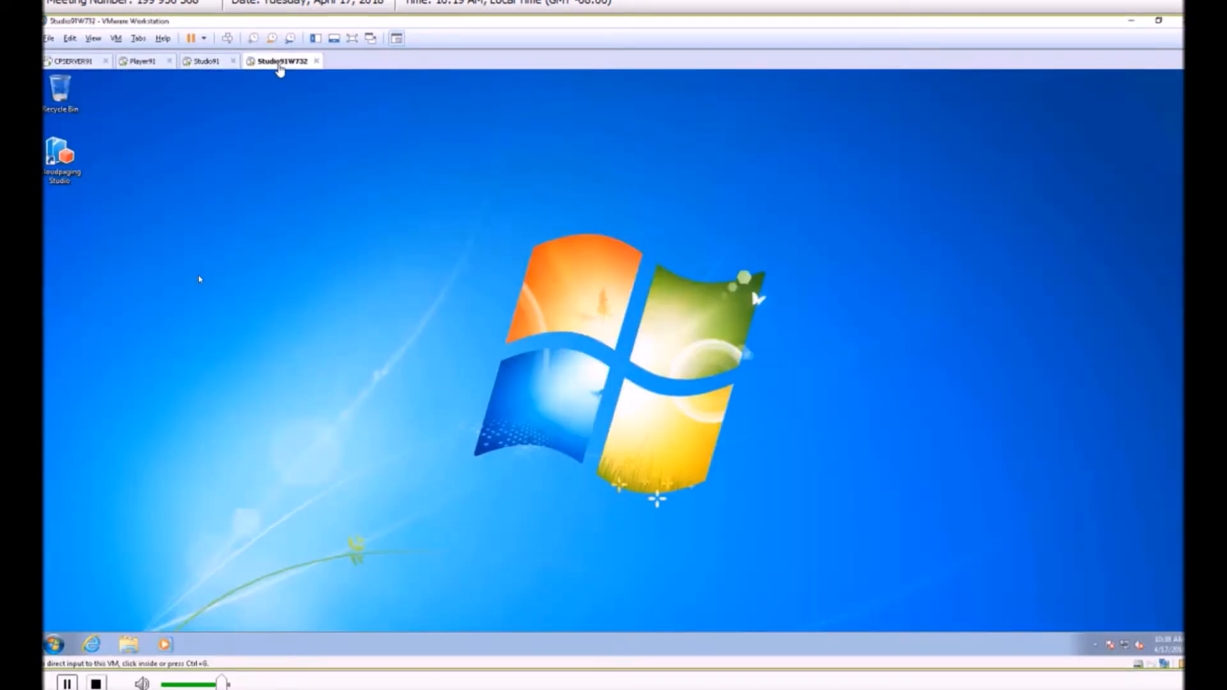
left_click(70, 164)
double_click(70, 163)
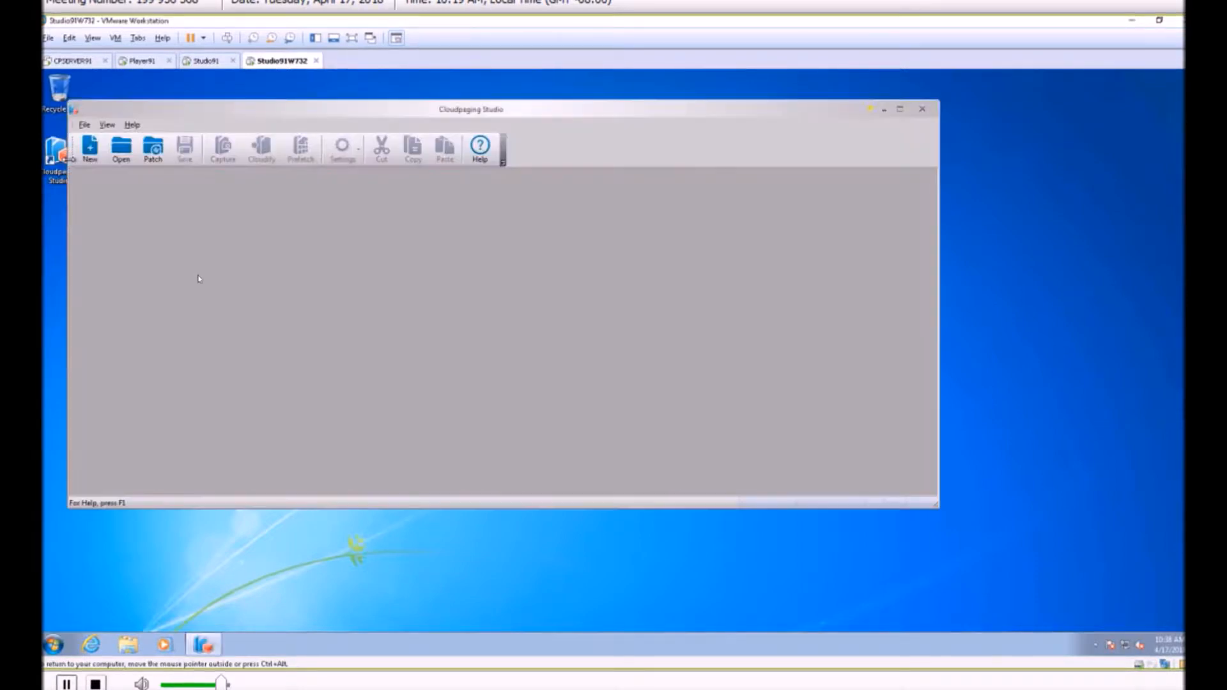
left_click(90, 150)
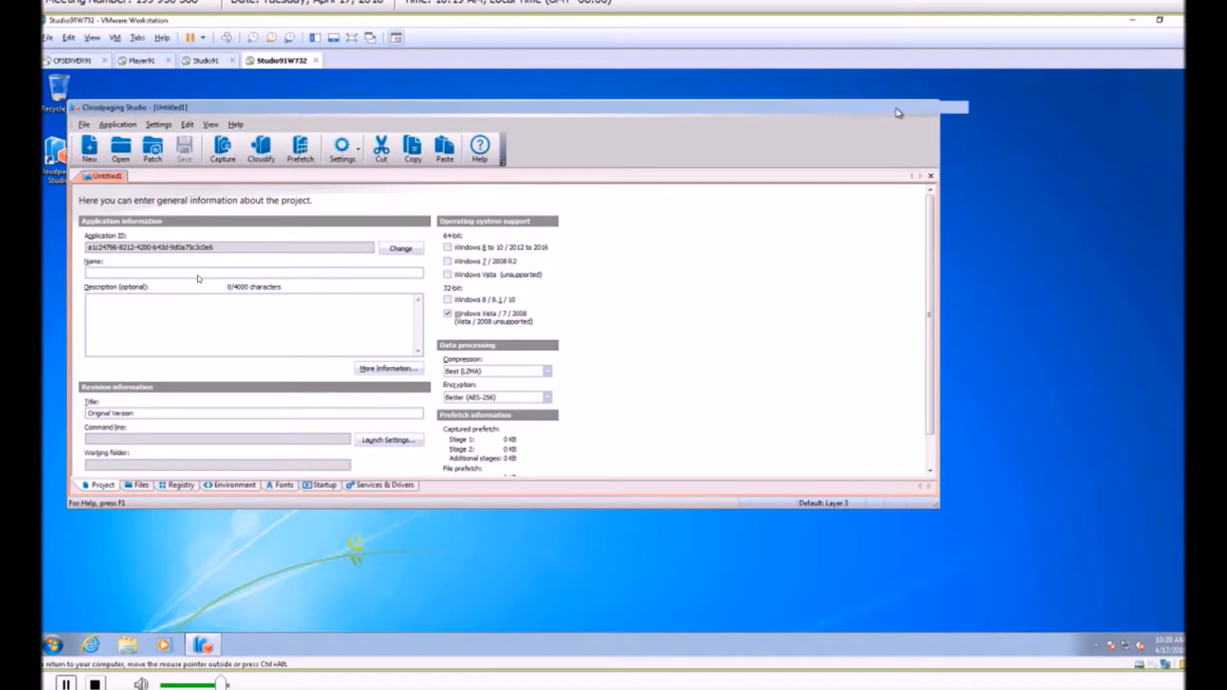
left_click(900, 109)
Enter ArcViewGIS 3.0 as the application name of the new project.
type("ArcViewGIS 3.")
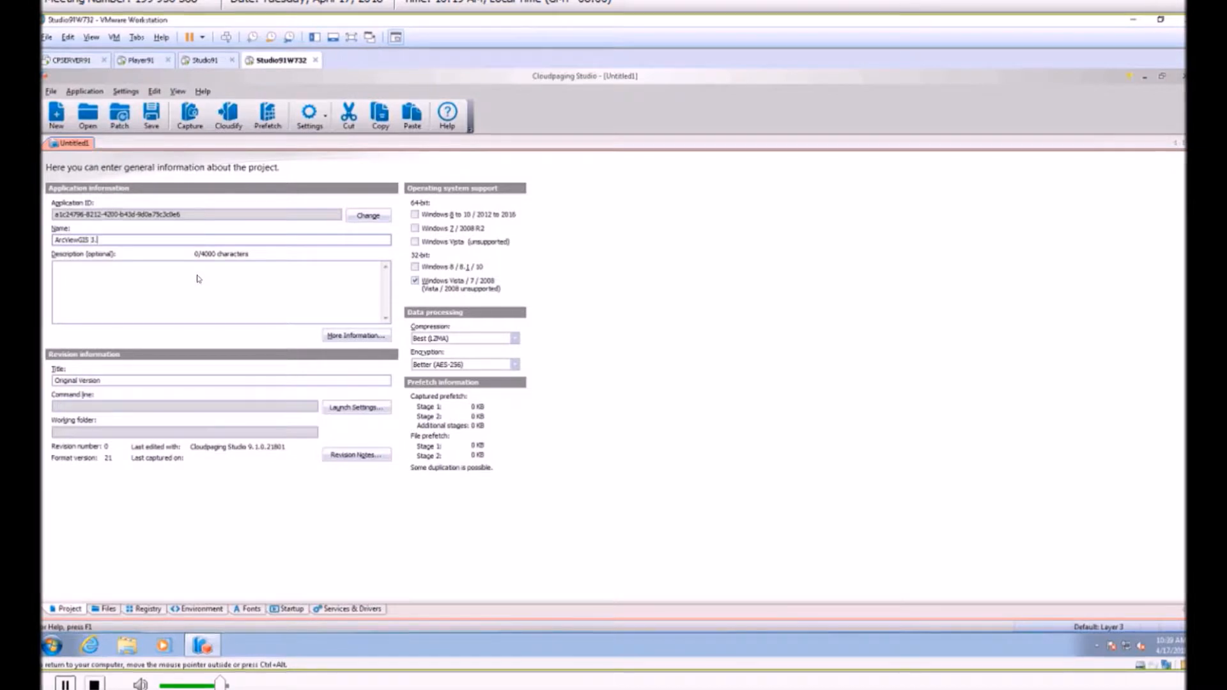
type("0")
Reuse the application name to fill in the description "ArcViewGIS 3.0 released in 1996".
key("ctrl+a")
key("ctrl+c")
left_click(88, 266)
key("ctrl+v")
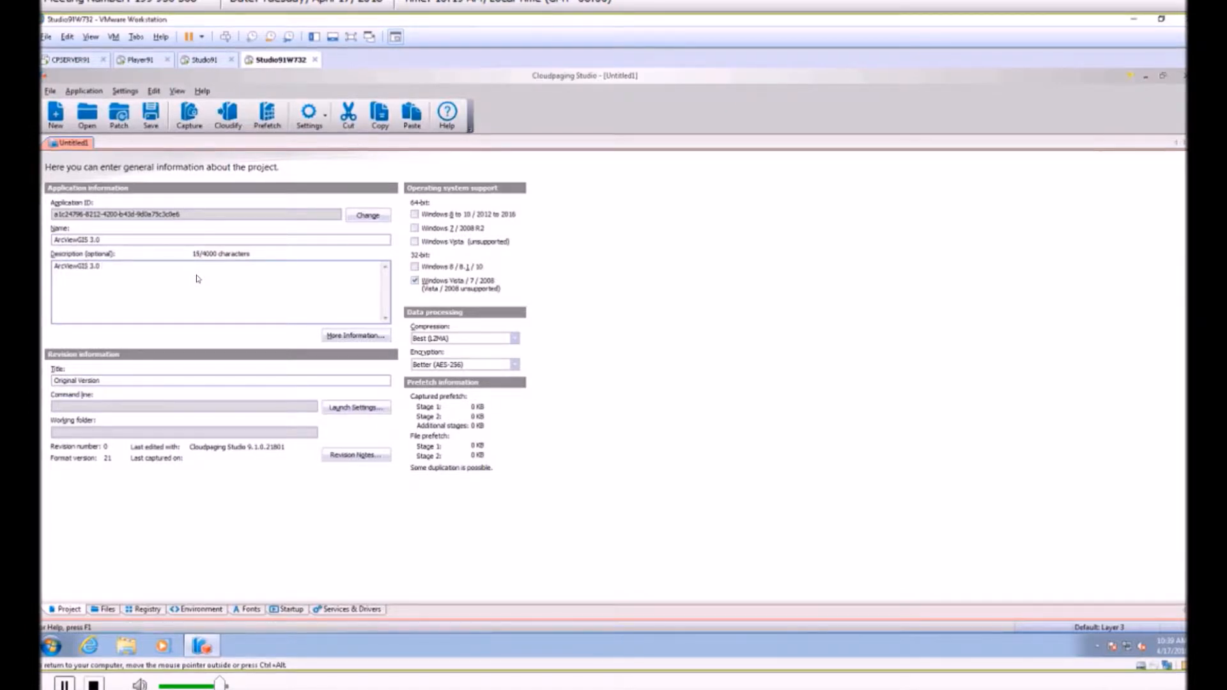
type("rele")
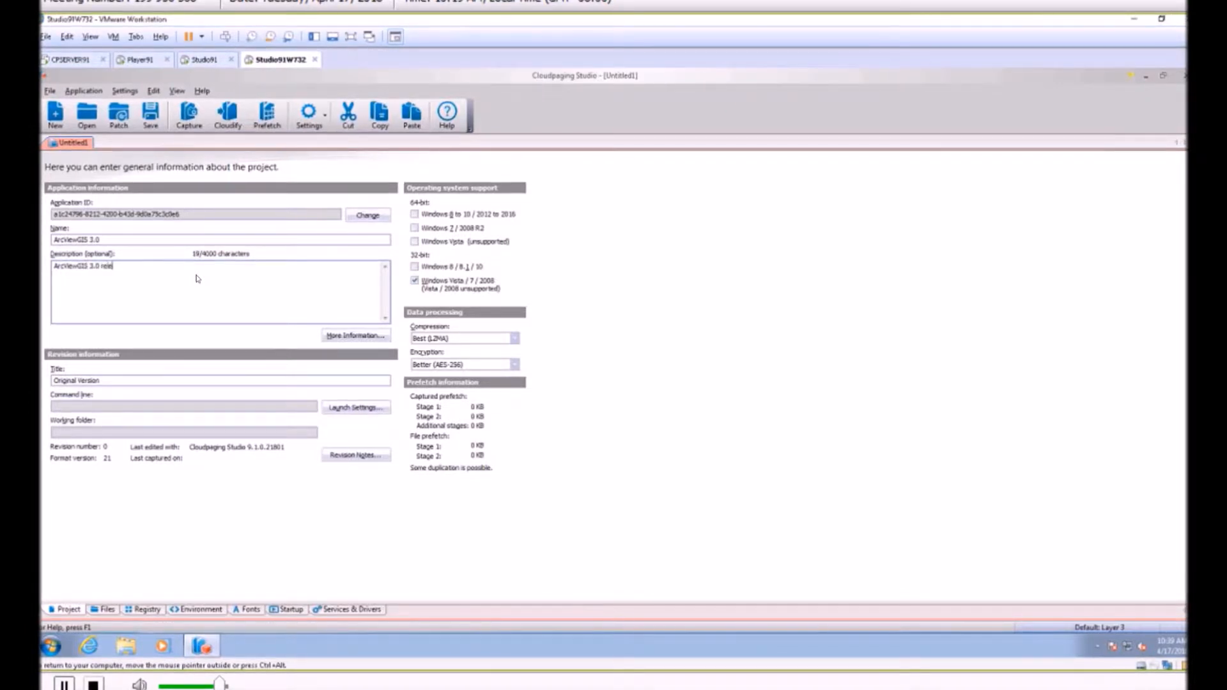
type("ased in 1996")
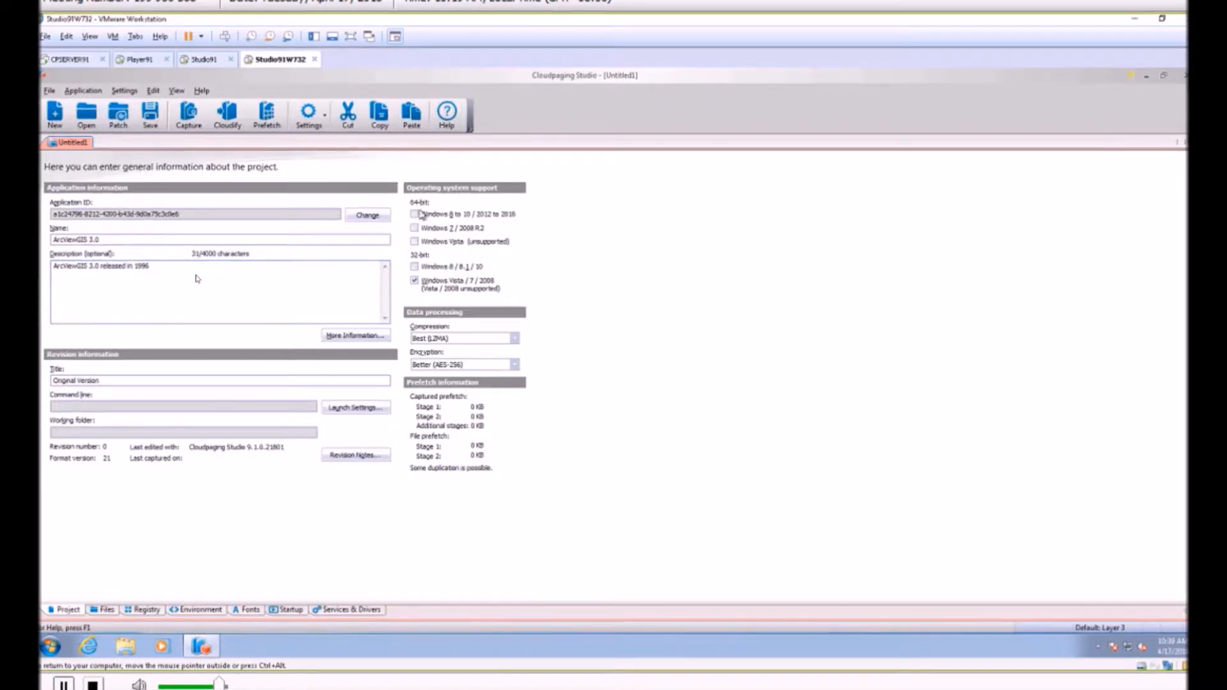
Add operating system support for 32-bit Windows 8 / 8.1 / 10 and all three 64-bit Windows options.
left_click(414, 267)
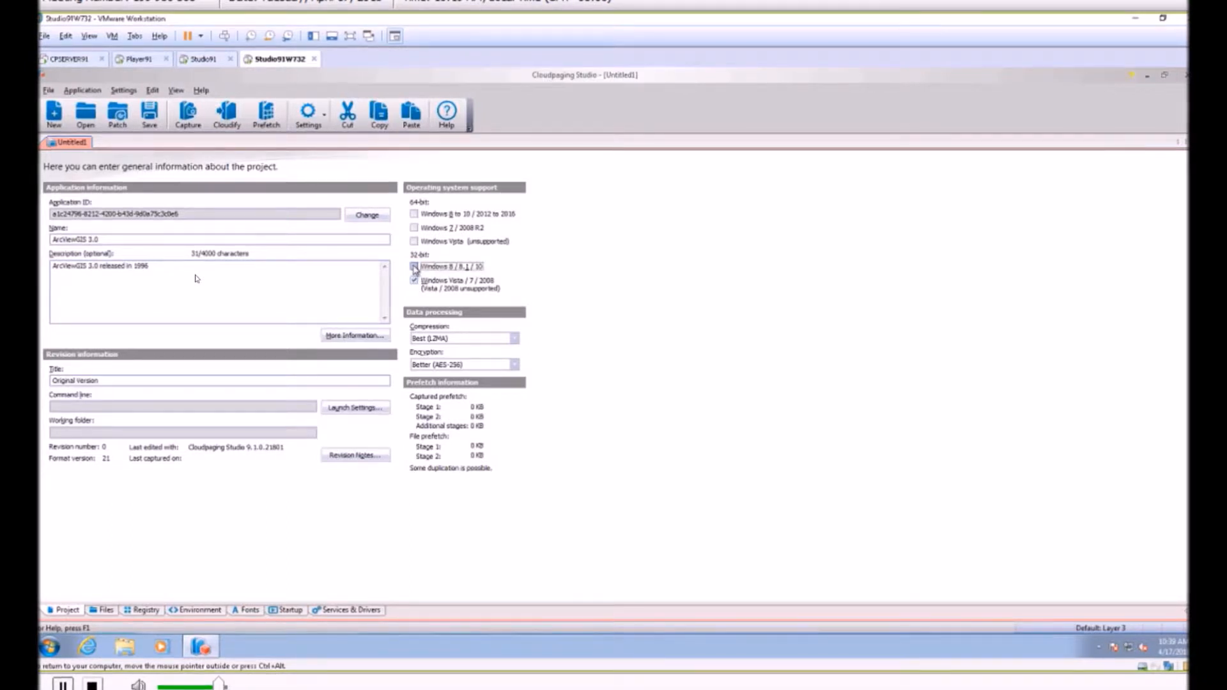
left_click(414, 241)
left_click(414, 228)
left_click(414, 214)
Set both the compression and the encryption of the project data to None.
left_click(514, 339)
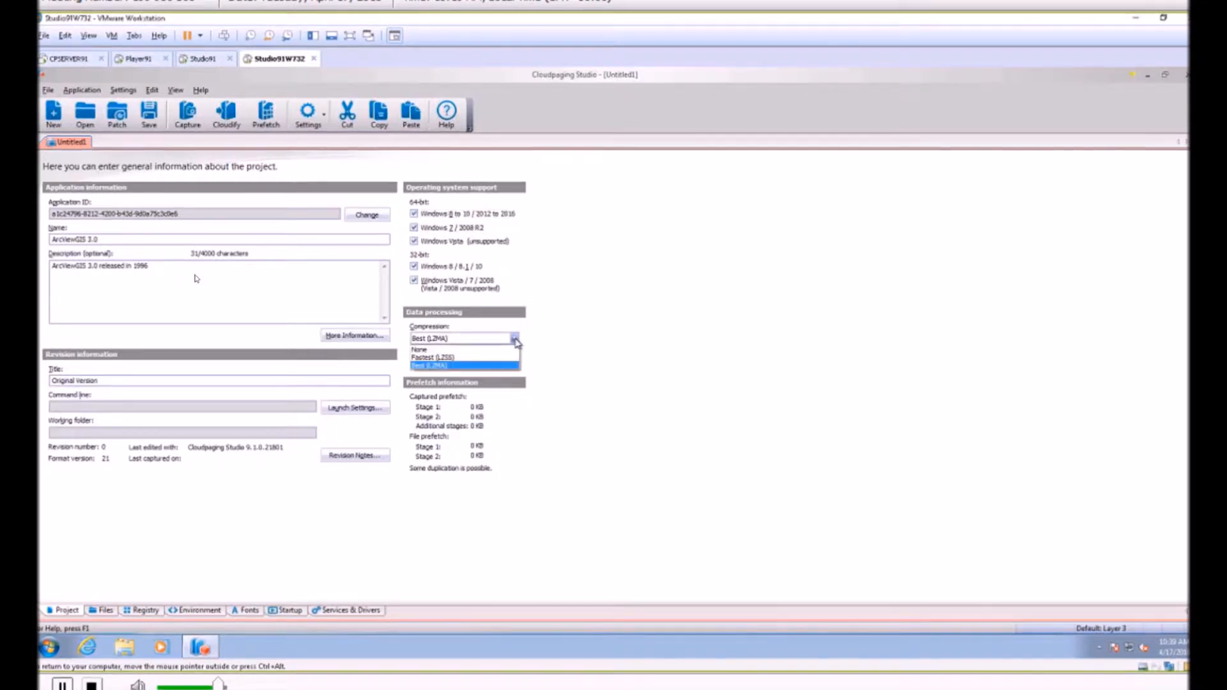
left_click(509, 350)
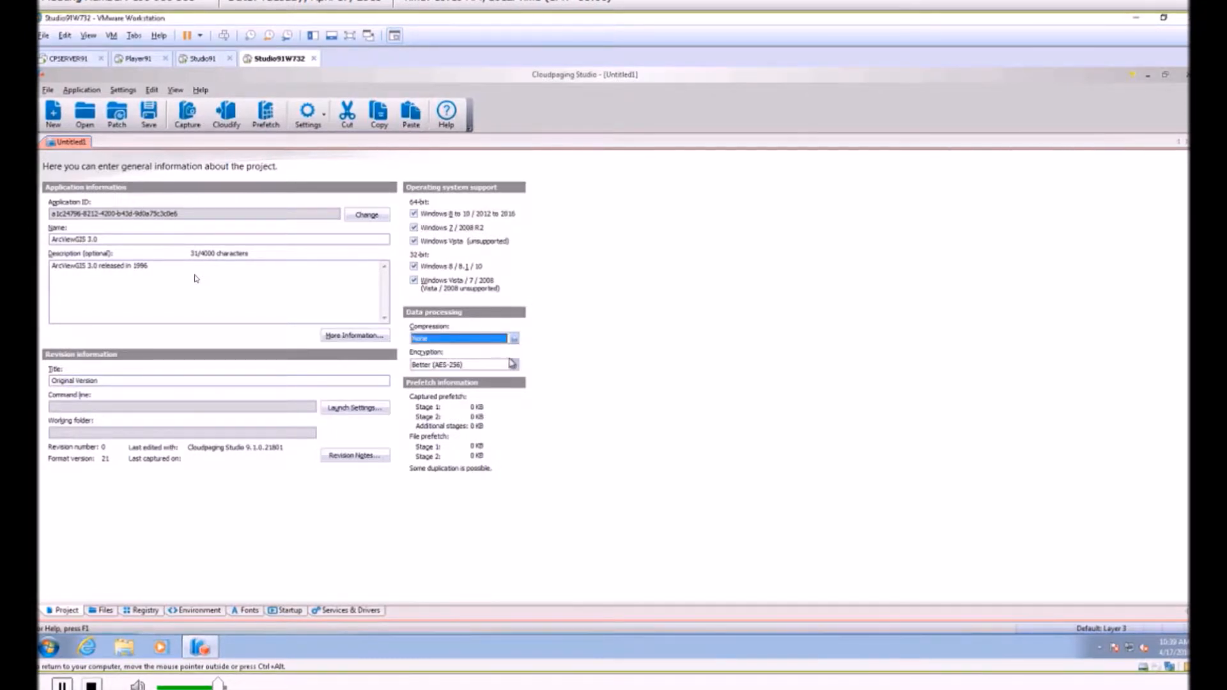
left_click(513, 364)
left_click(502, 375)
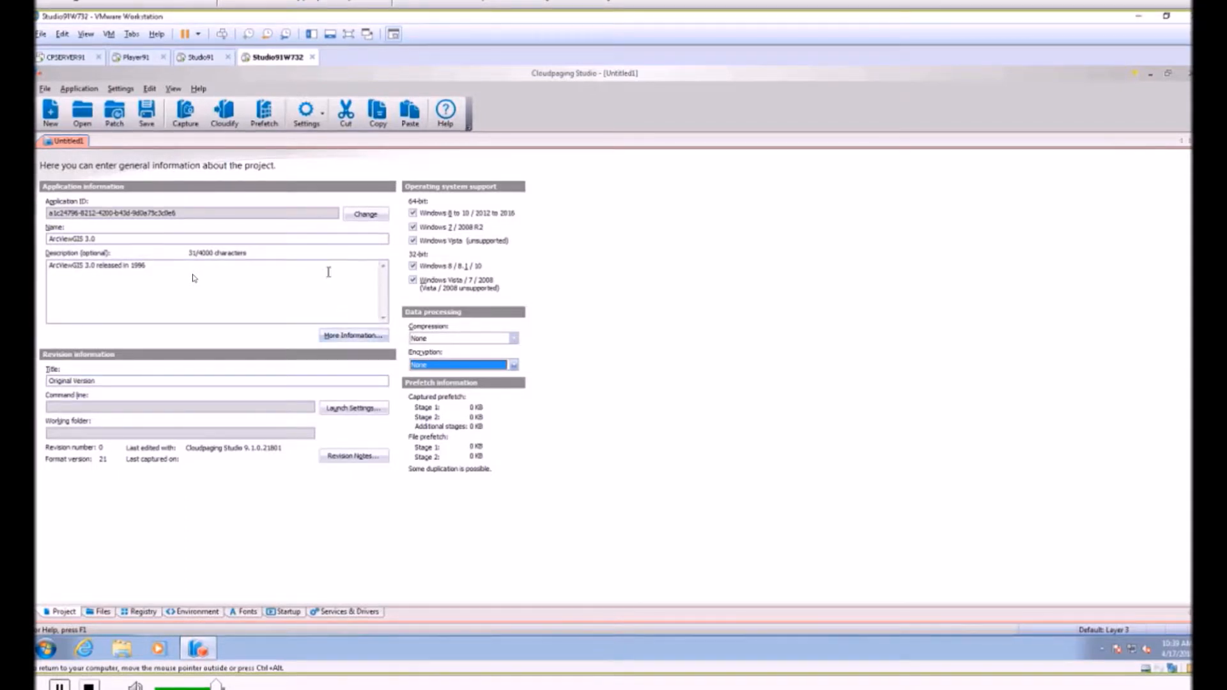
Save the project in the Documents library as ArcViewGIS in preparation for capturing the installation.
left_click(191, 117)
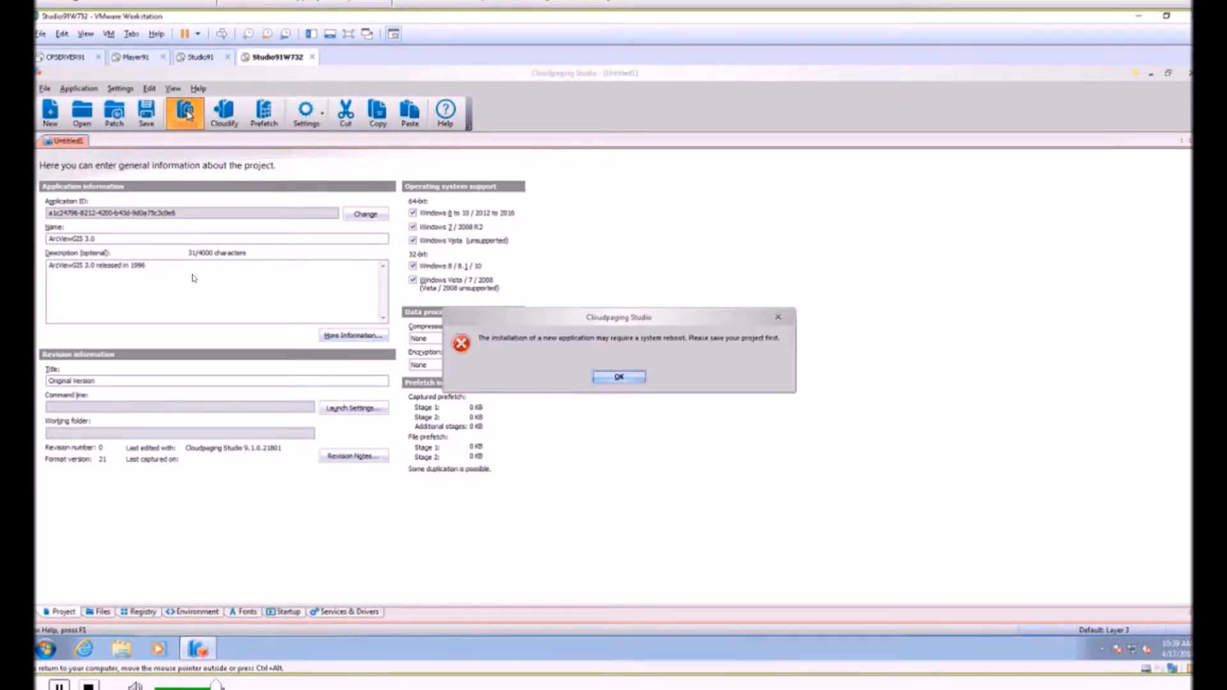
left_click(616, 378)
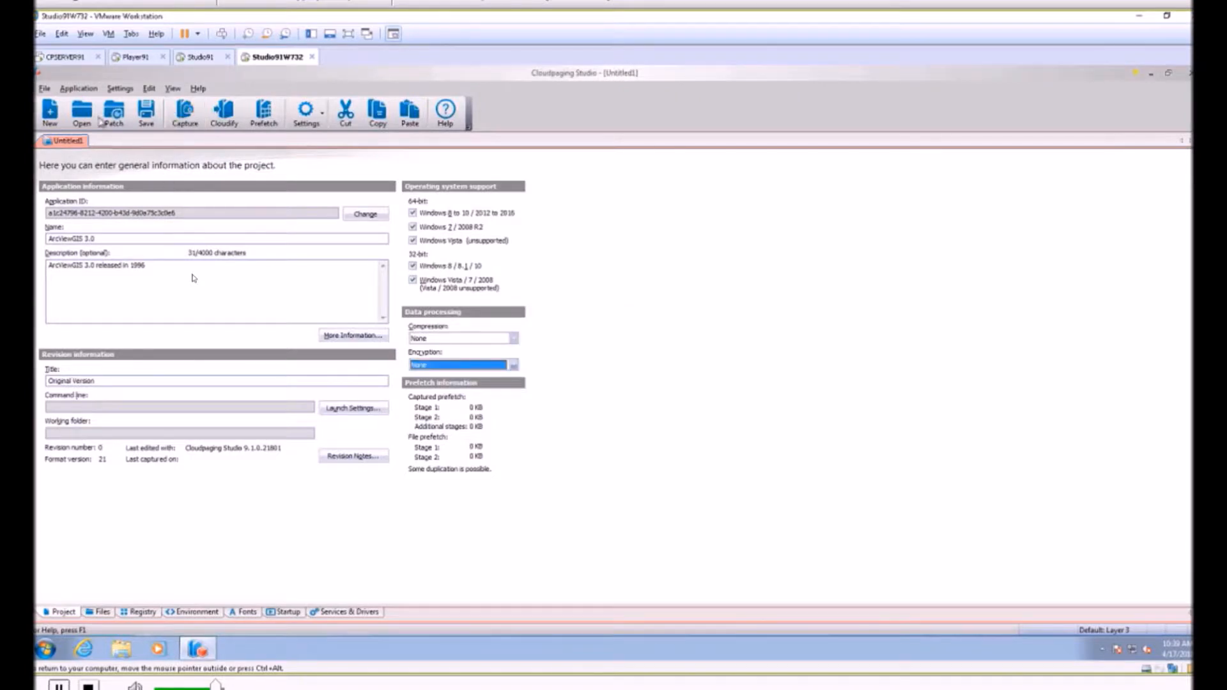
left_click(150, 123)
type("ArcViewGIS")
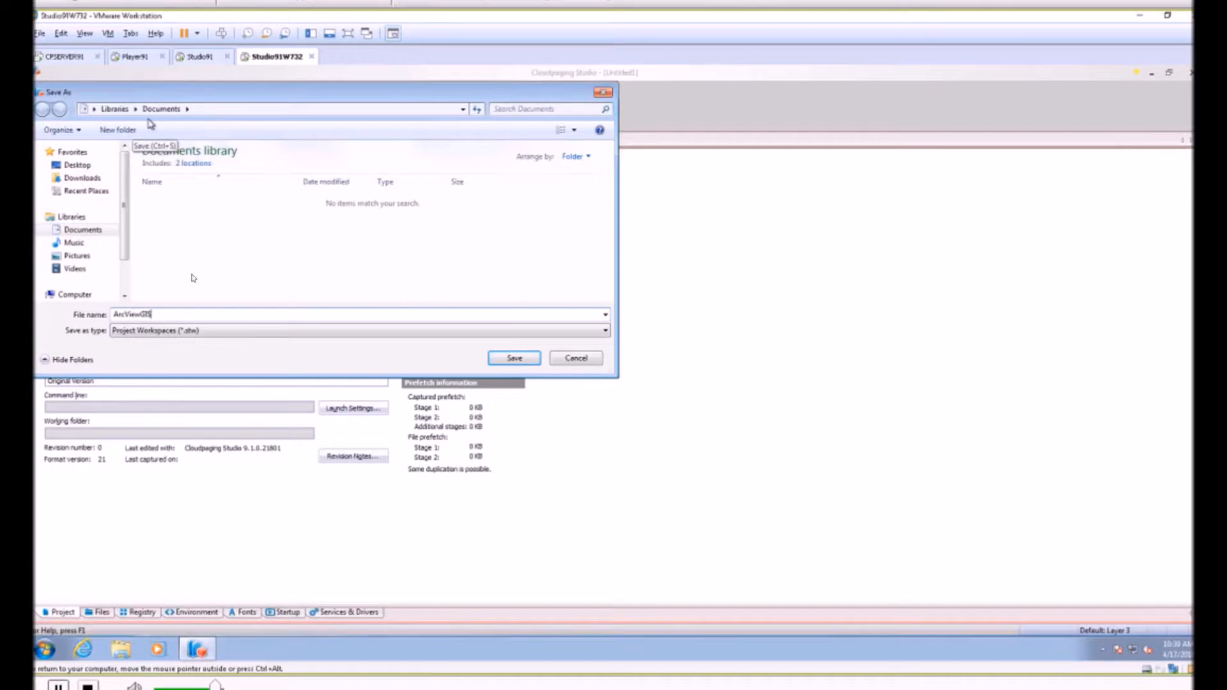
left_click(501, 358)
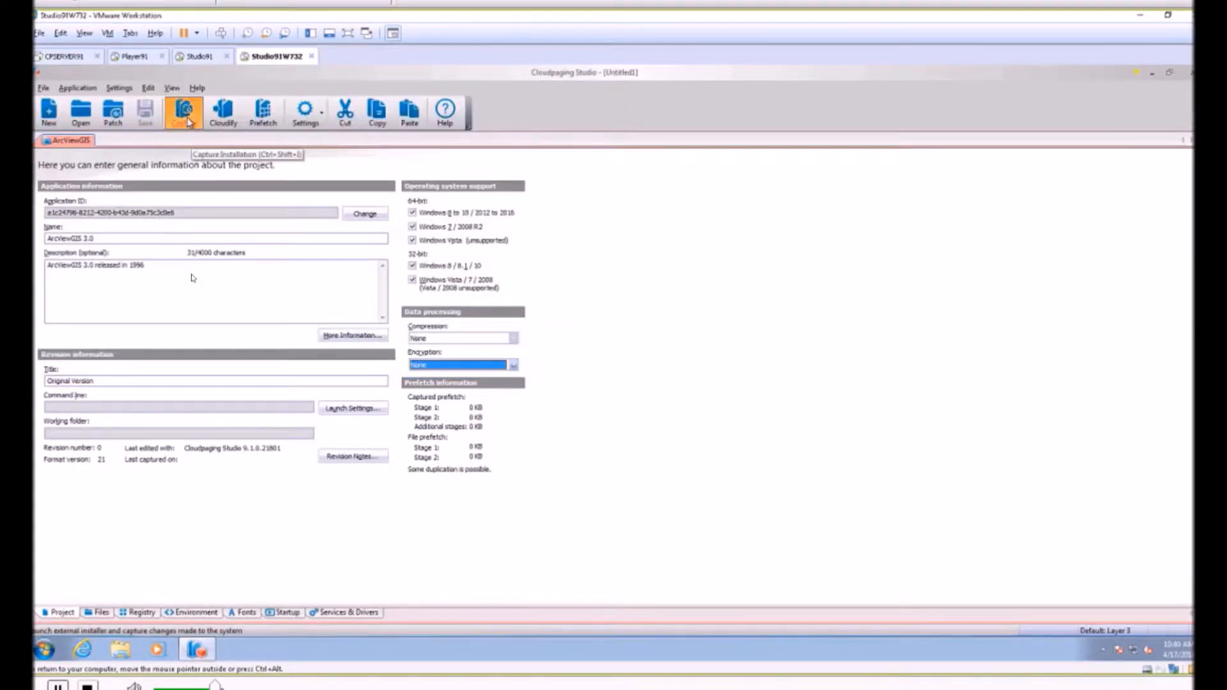
Start an installation capture and choose C:\Studio_Demo\ArcView_GIS_3\ArcViewGIS\SETUP.EXE as its installer.
left_click(189, 122)
left_click(723, 304)
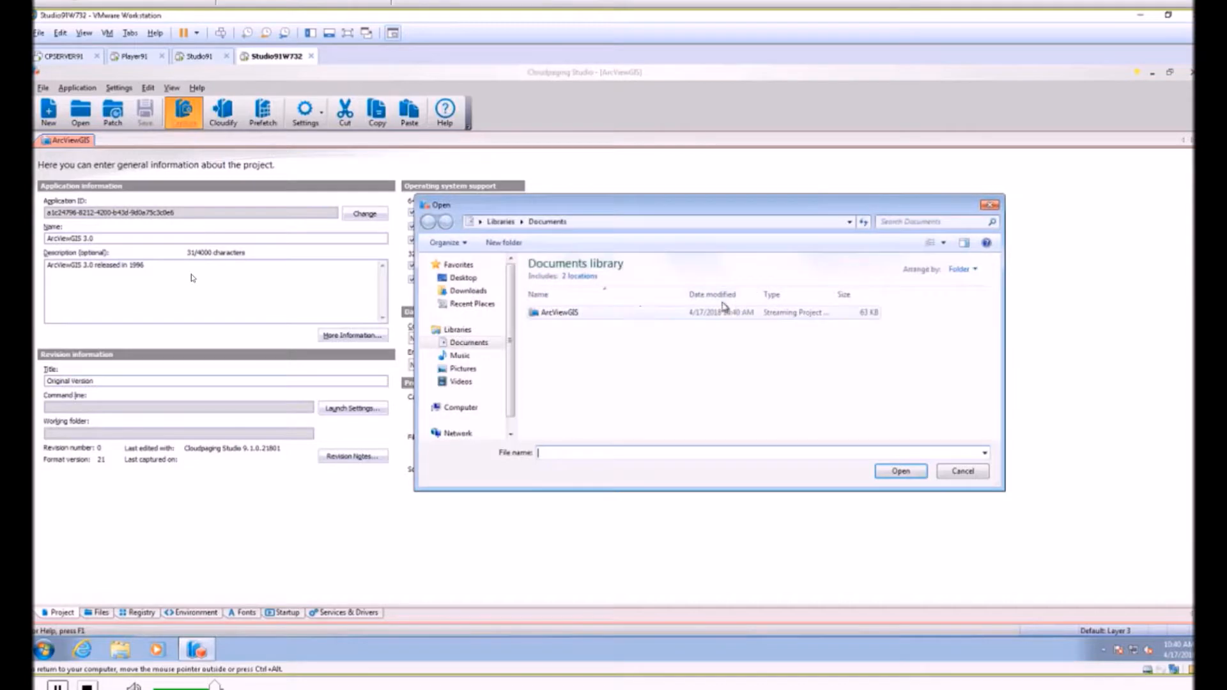
left_click(455, 408)
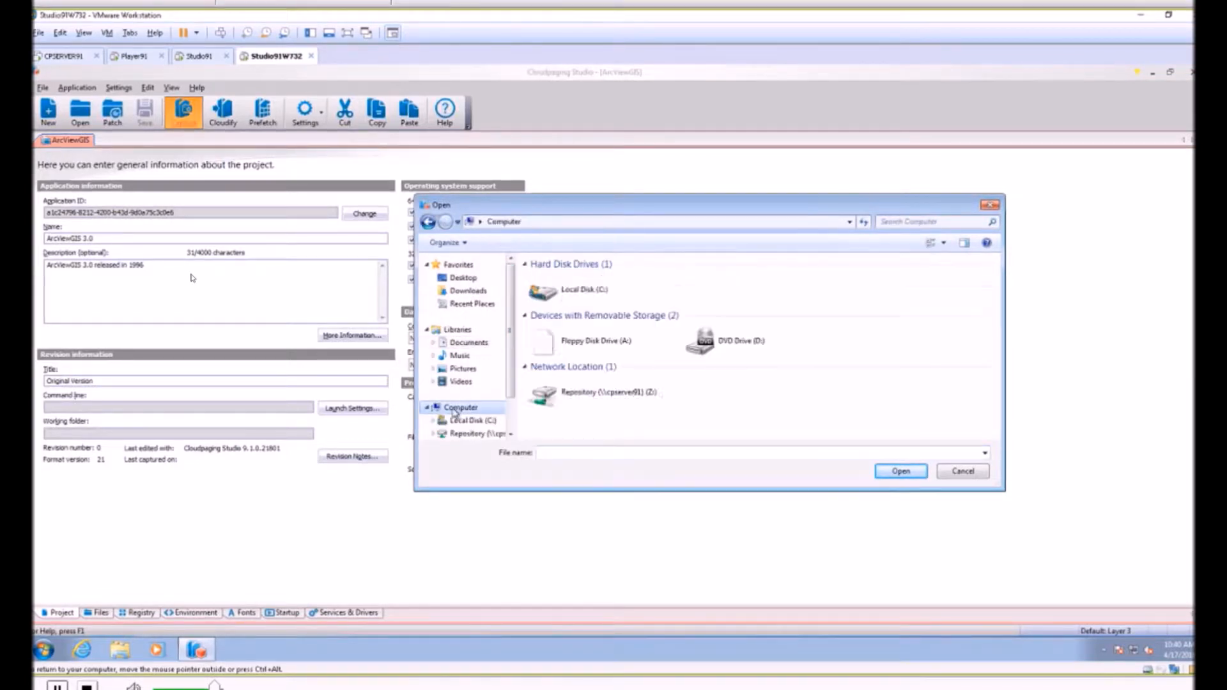
left_click(582, 394)
left_click(590, 294)
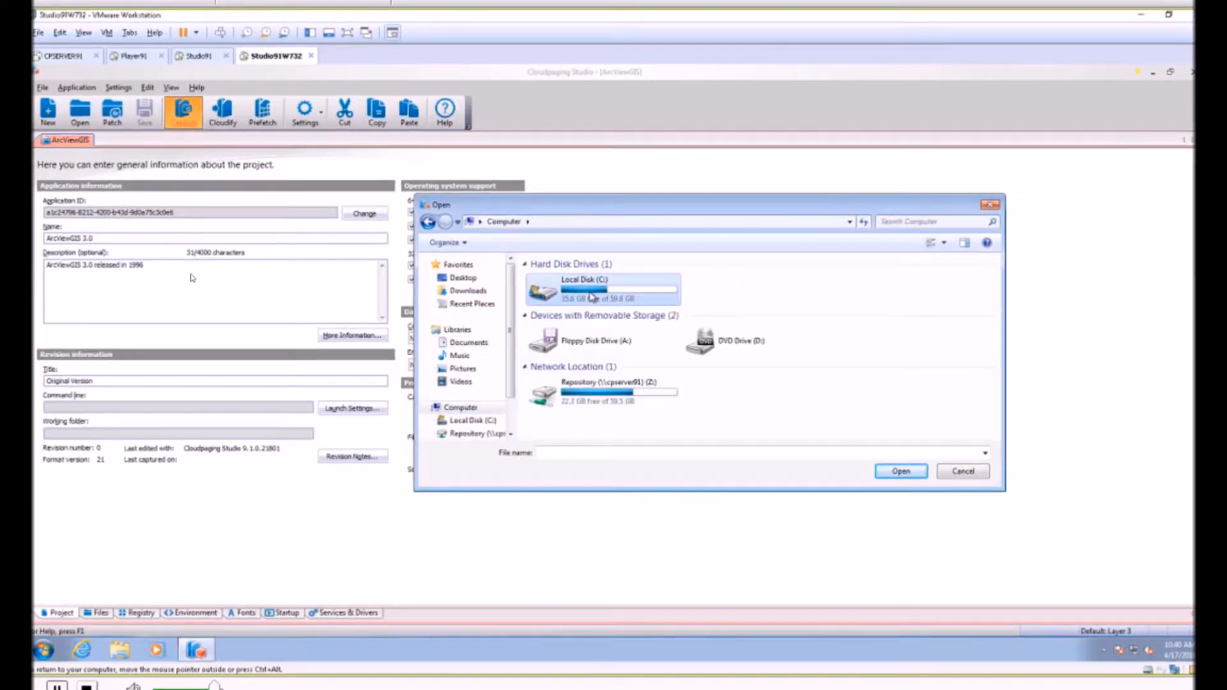
double_click(593, 296)
double_click(569, 305)
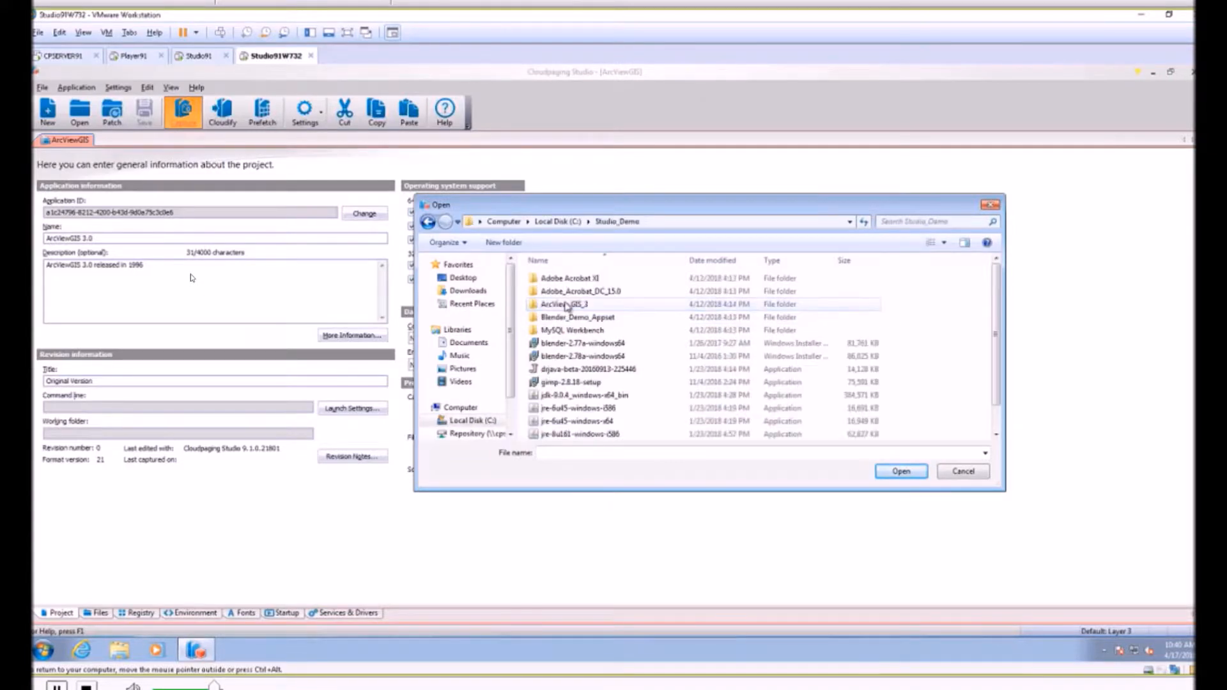
double_click(568, 304)
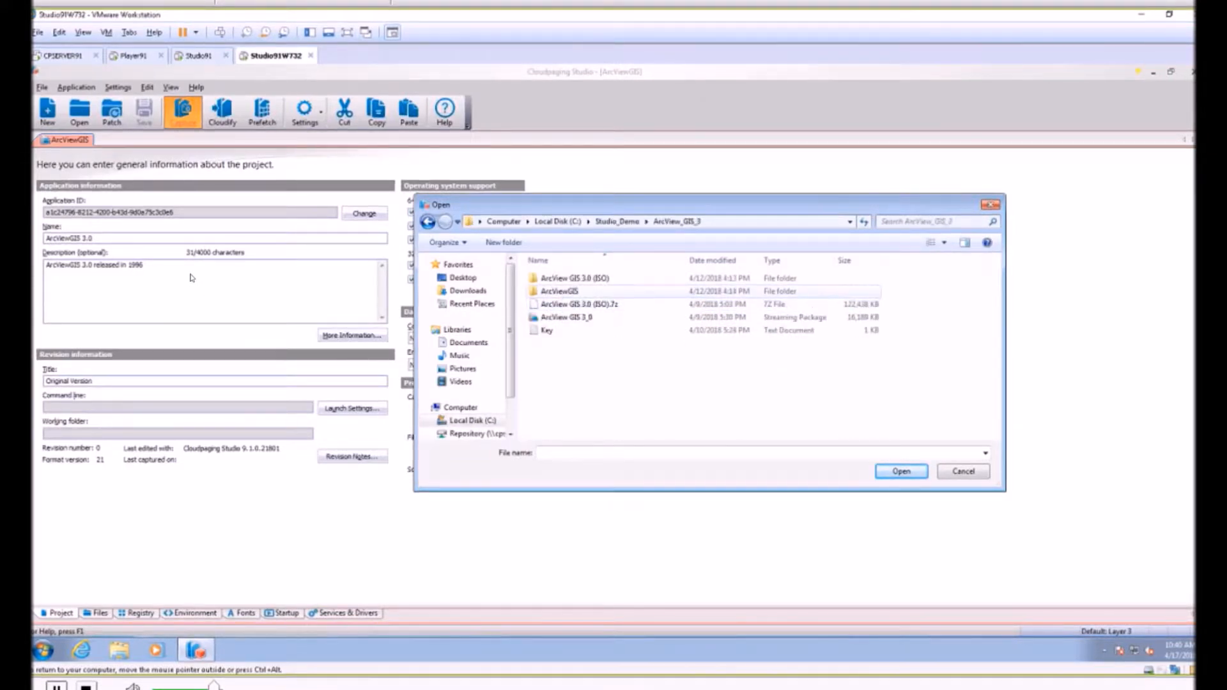
double_click(560, 291)
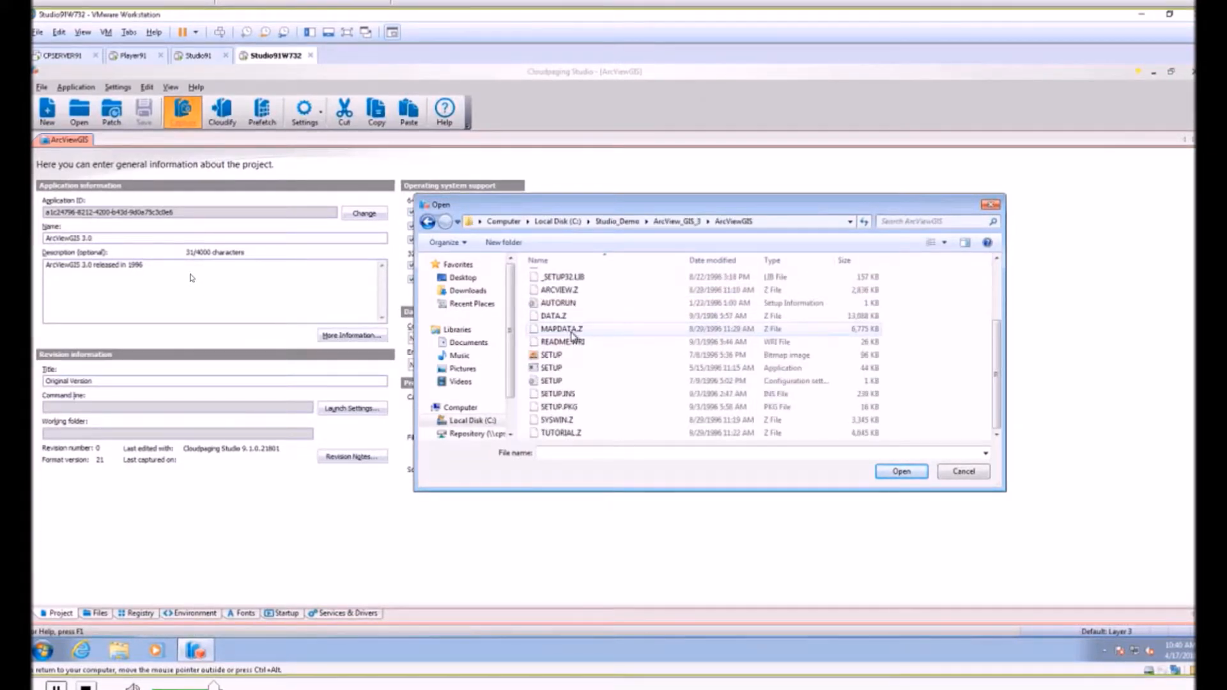
left_click(552, 369)
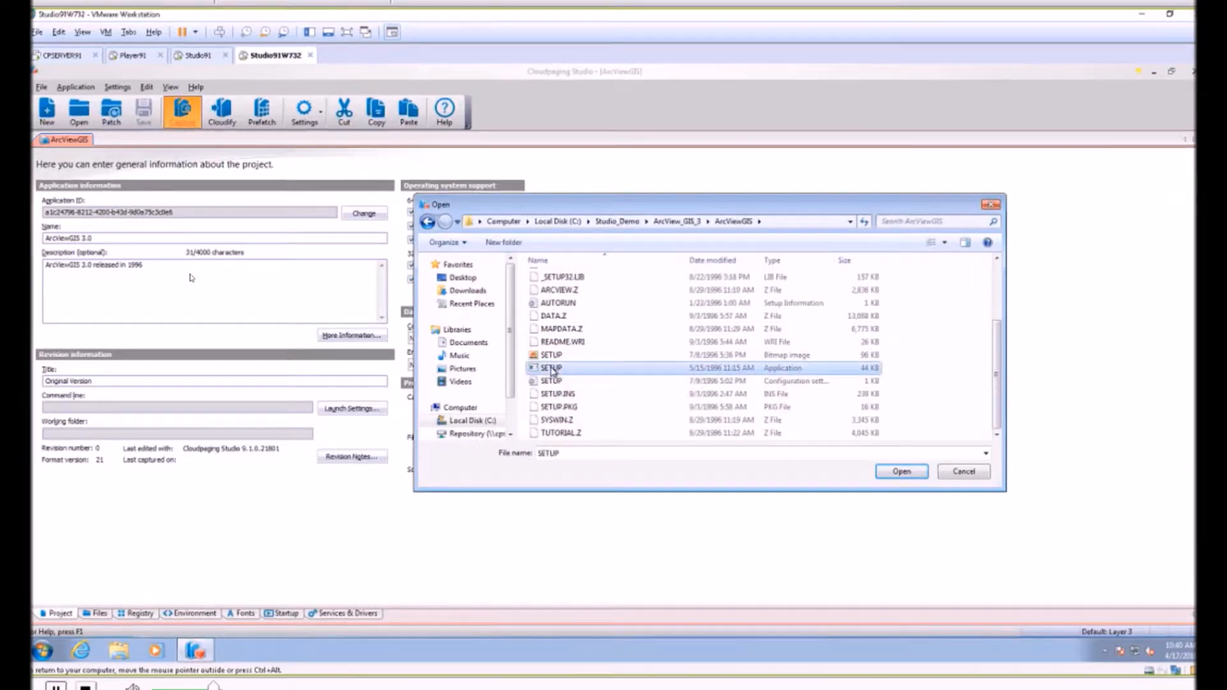
double_click(552, 369)
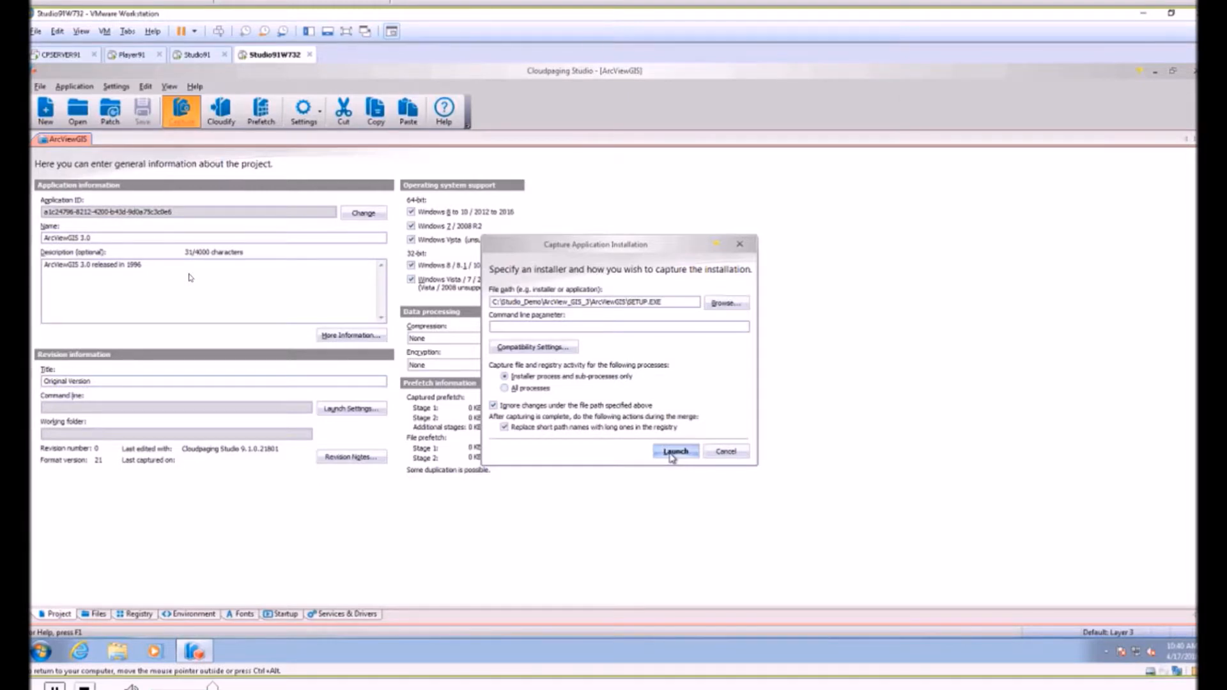
Launch the captured installer and run the Typical ArcView GIS setup into C:\ESRI\ with the ArcView GIS Version 3.0 program folder.
left_click(676, 451)
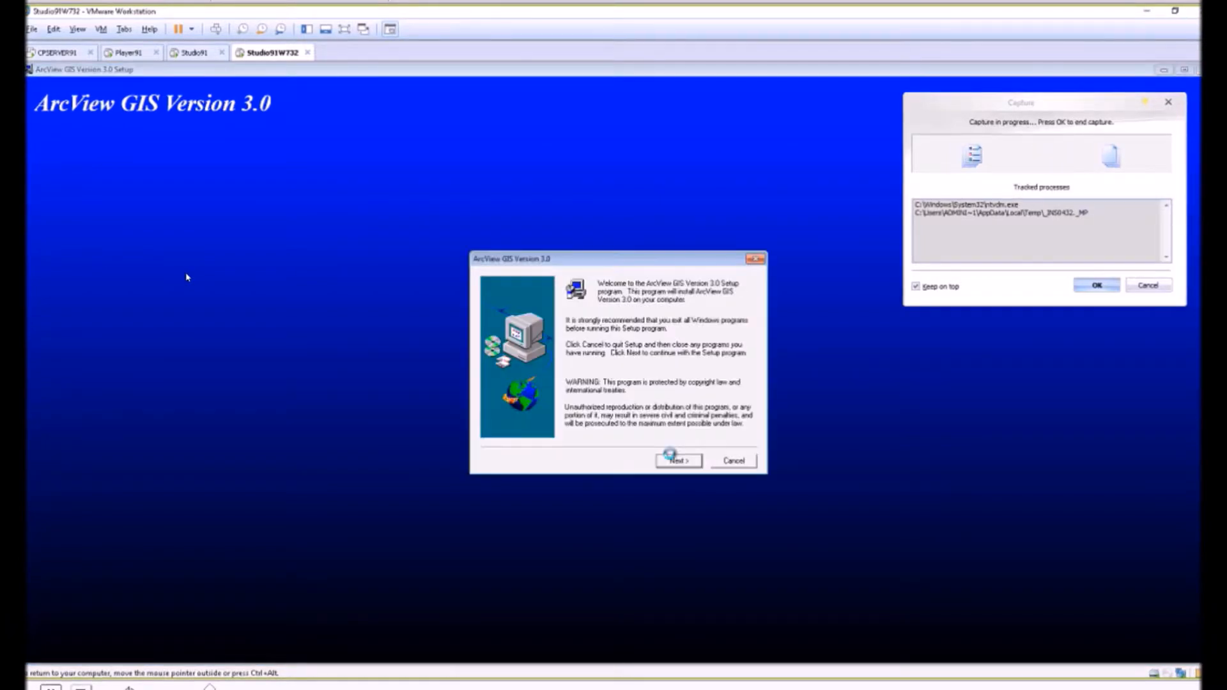
left_click(678, 460)
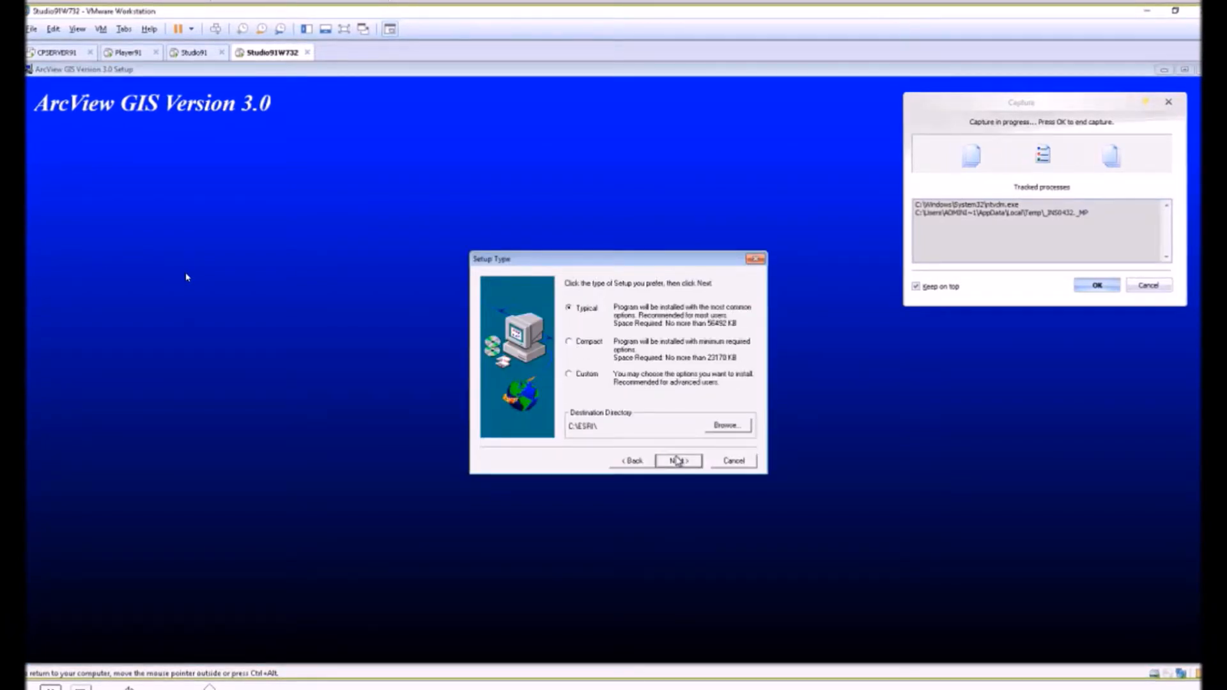
left_click(678, 460)
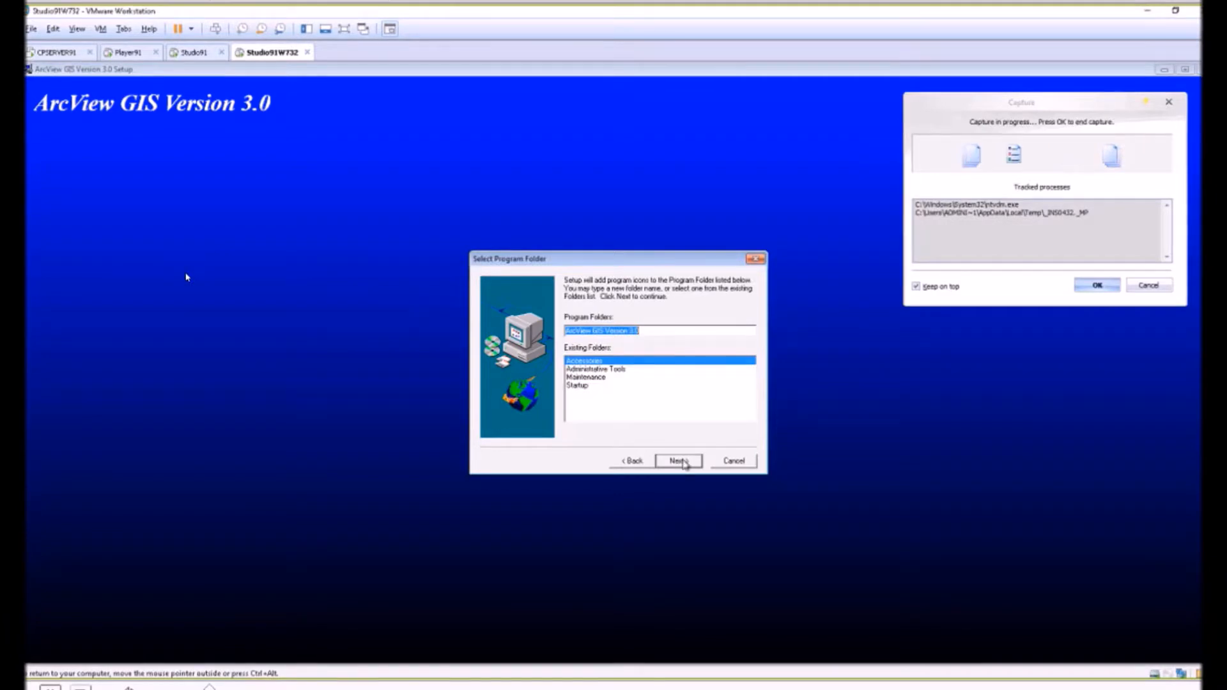
left_click(682, 462)
left_click(682, 462)
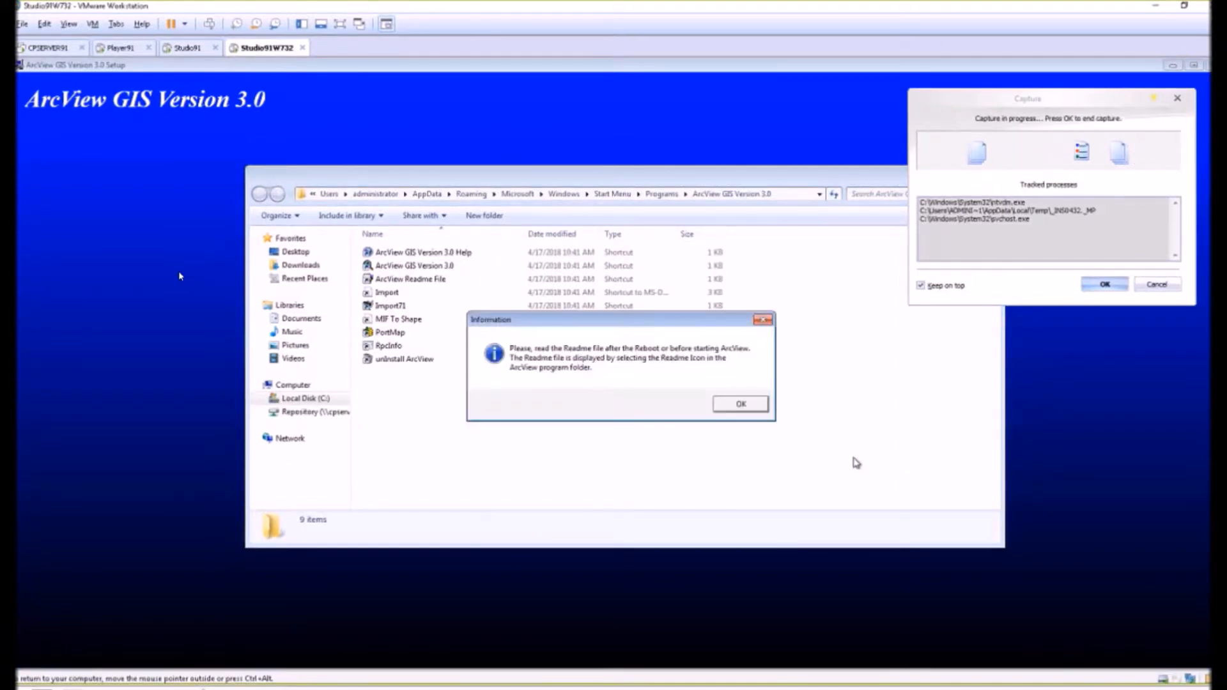
Finish the ArcView setup wizard, then end the installation capture and close the merge report.
left_click(753, 407)
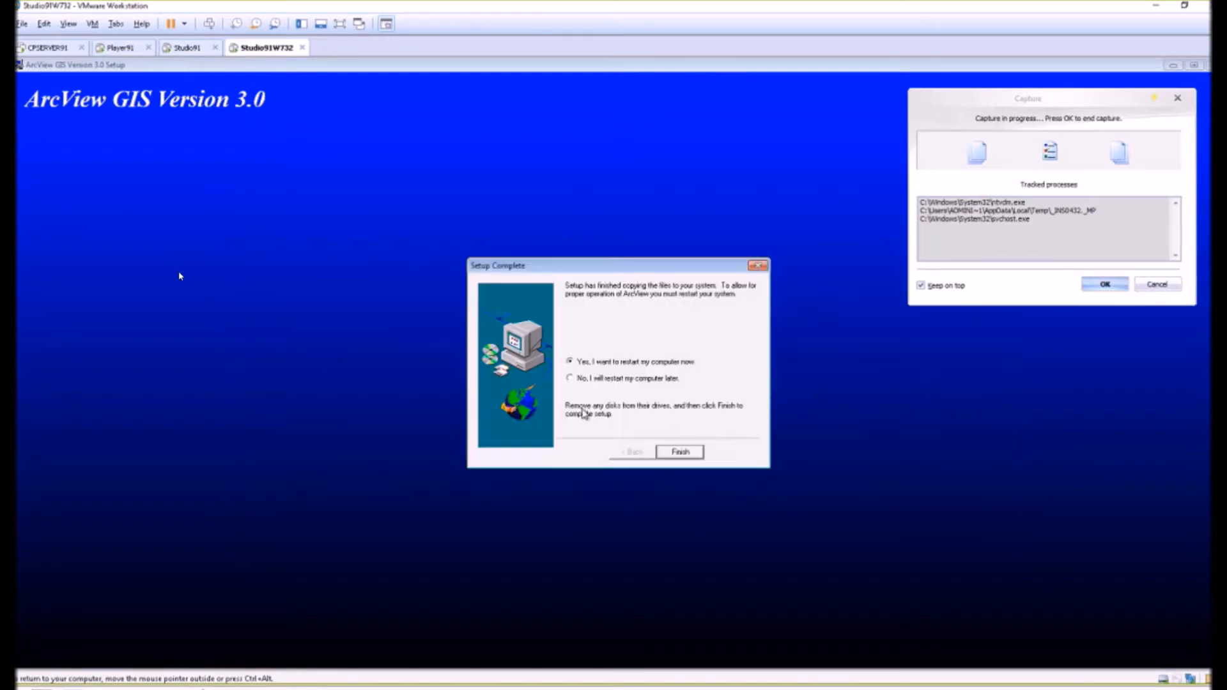
left_click(570, 378)
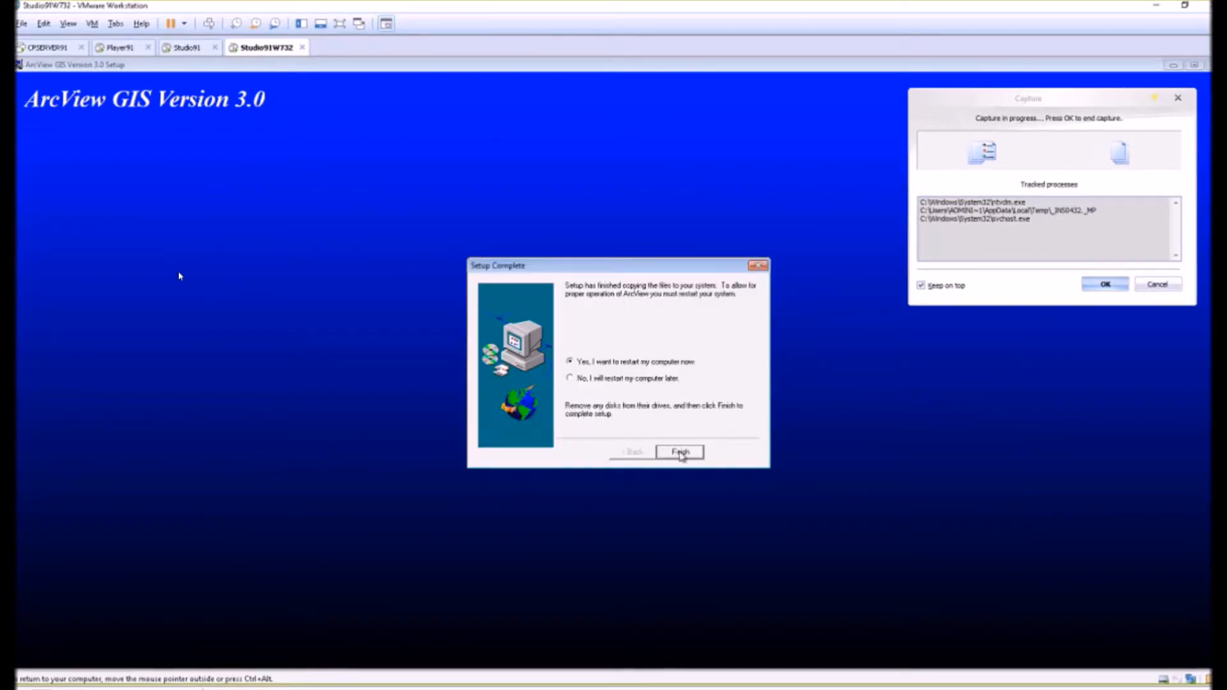
left_click(680, 452)
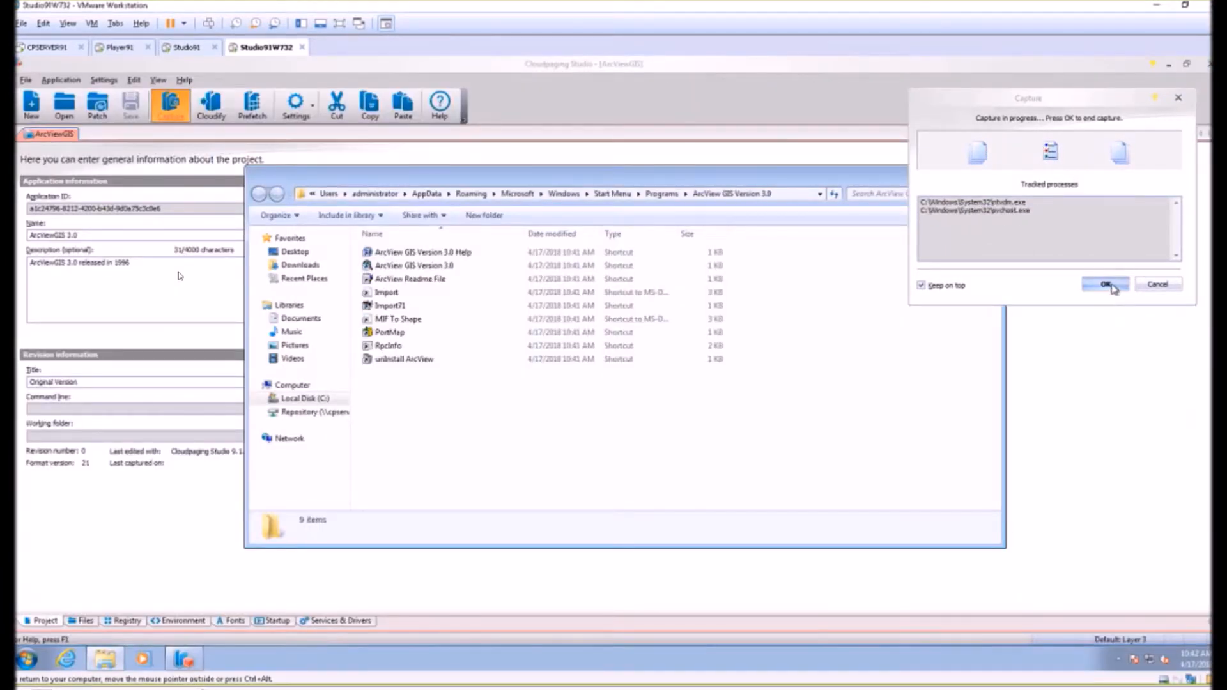
left_click(1112, 286)
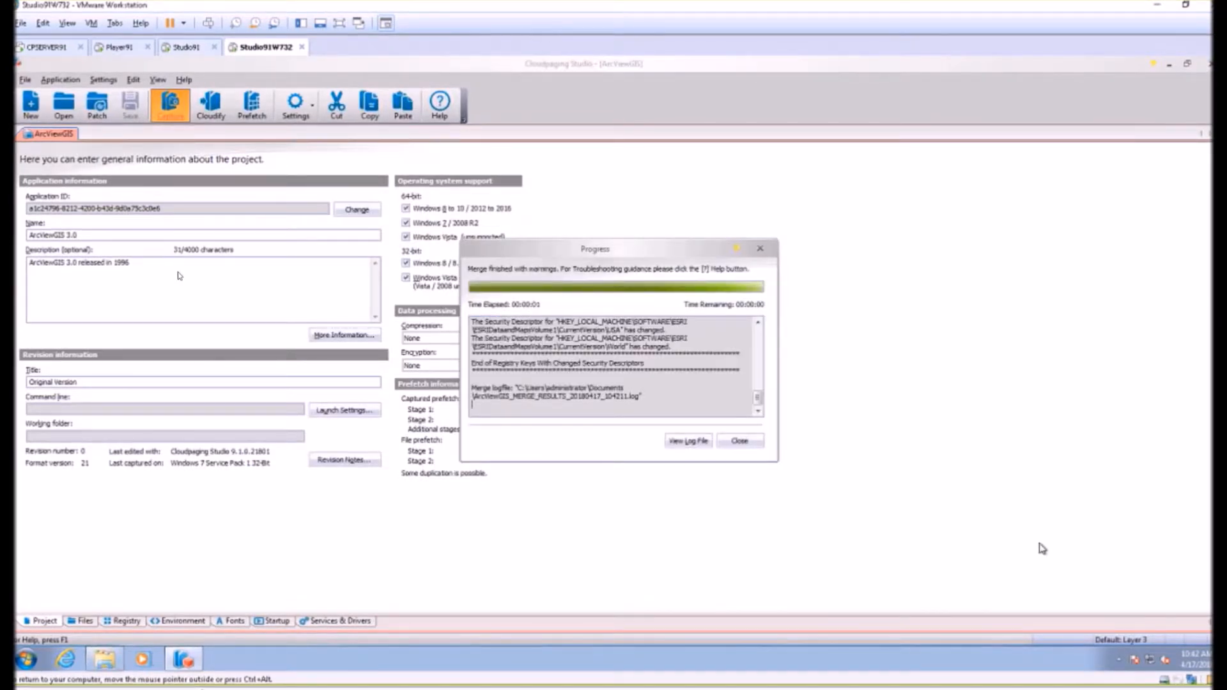
left_click(743, 441)
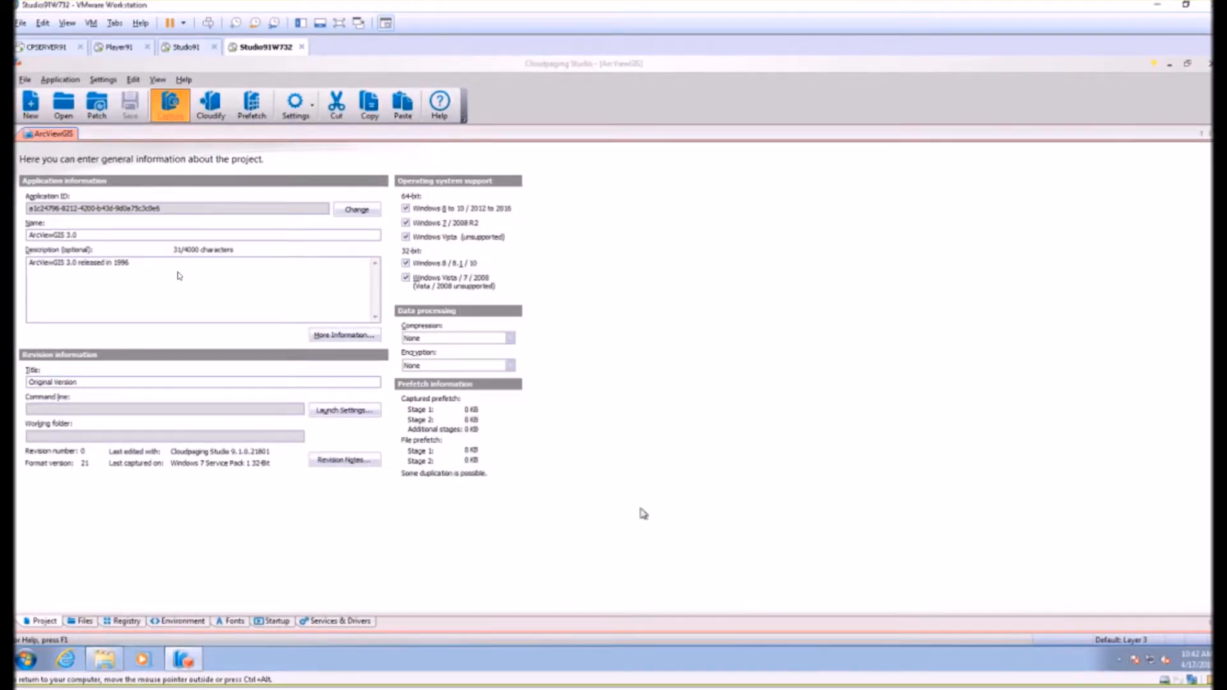
Check the captured services, drivers and startup entries, and exclude all the ESRI TrueType fonts from the project.
left_click(358, 622)
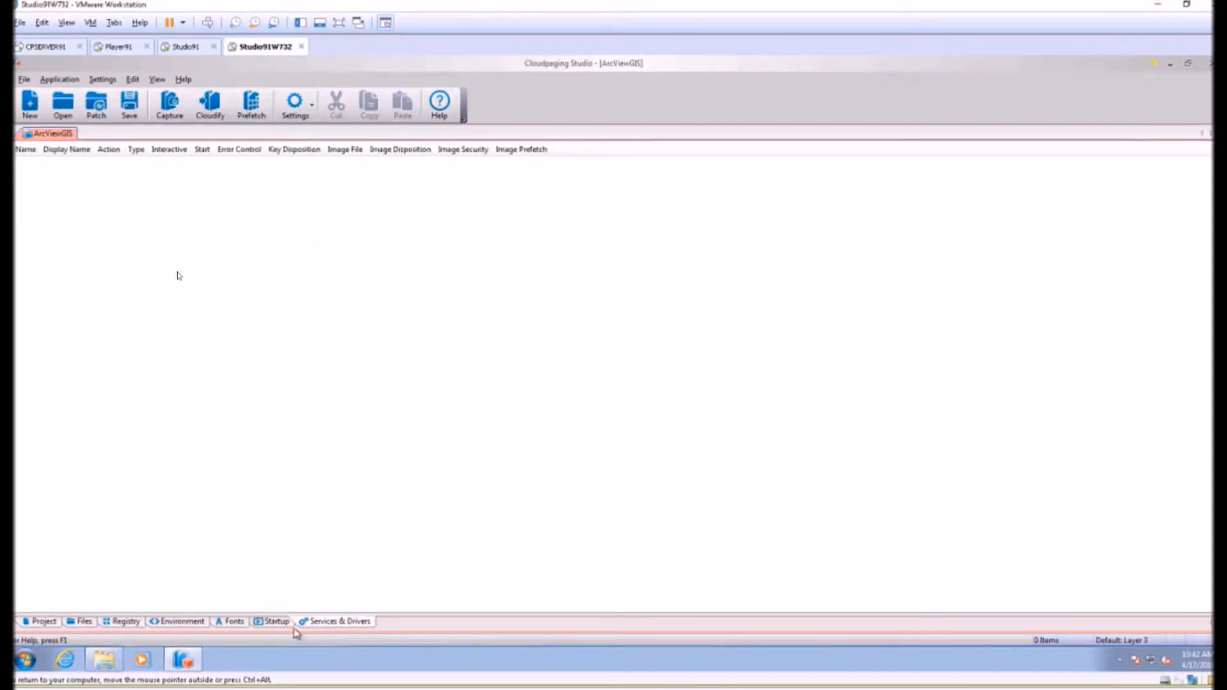
left_click(272, 623)
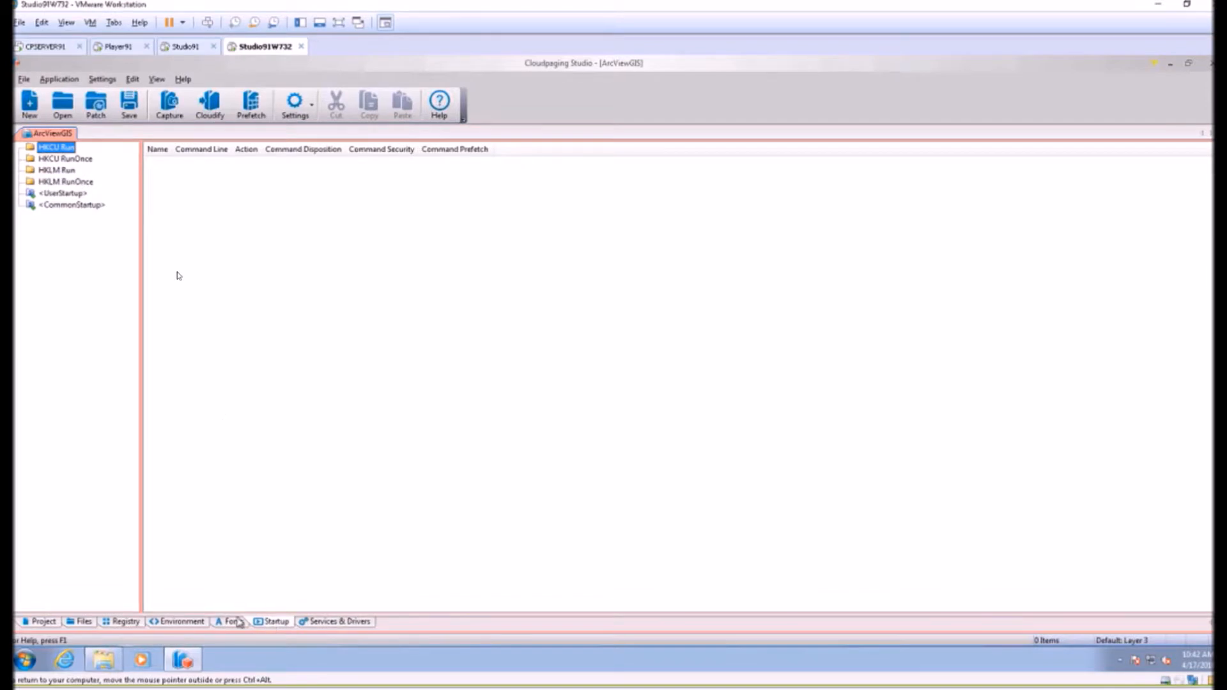
left_click(224, 624)
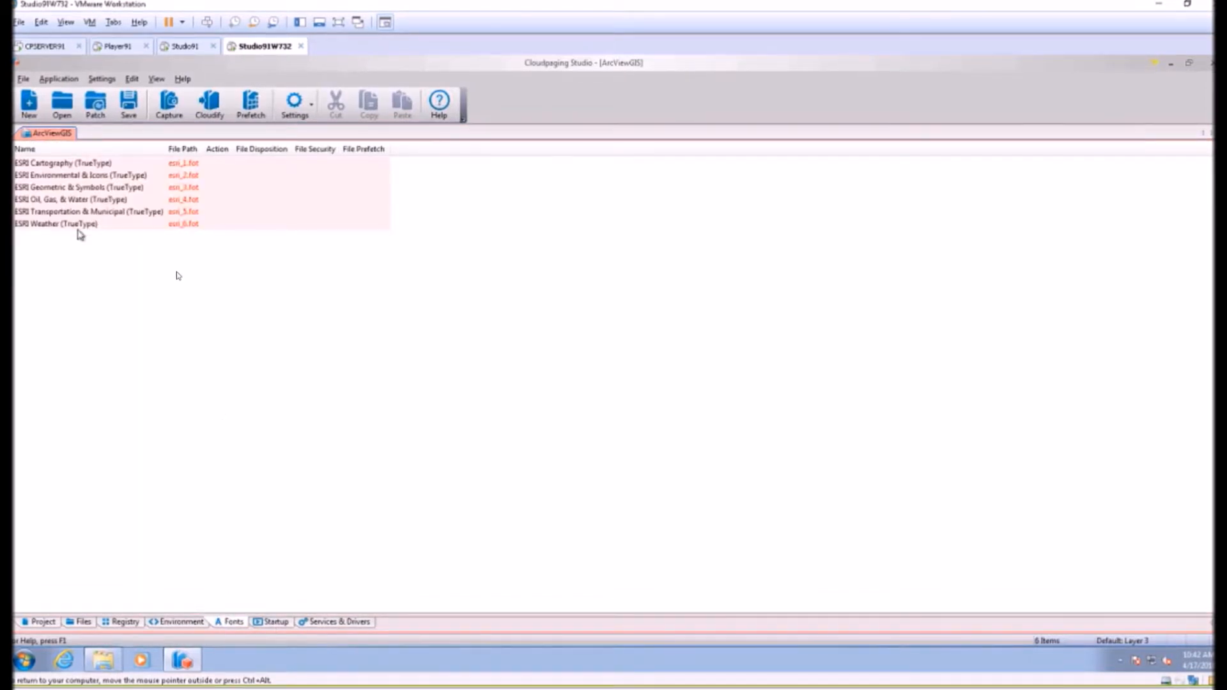
left_click(75, 164)
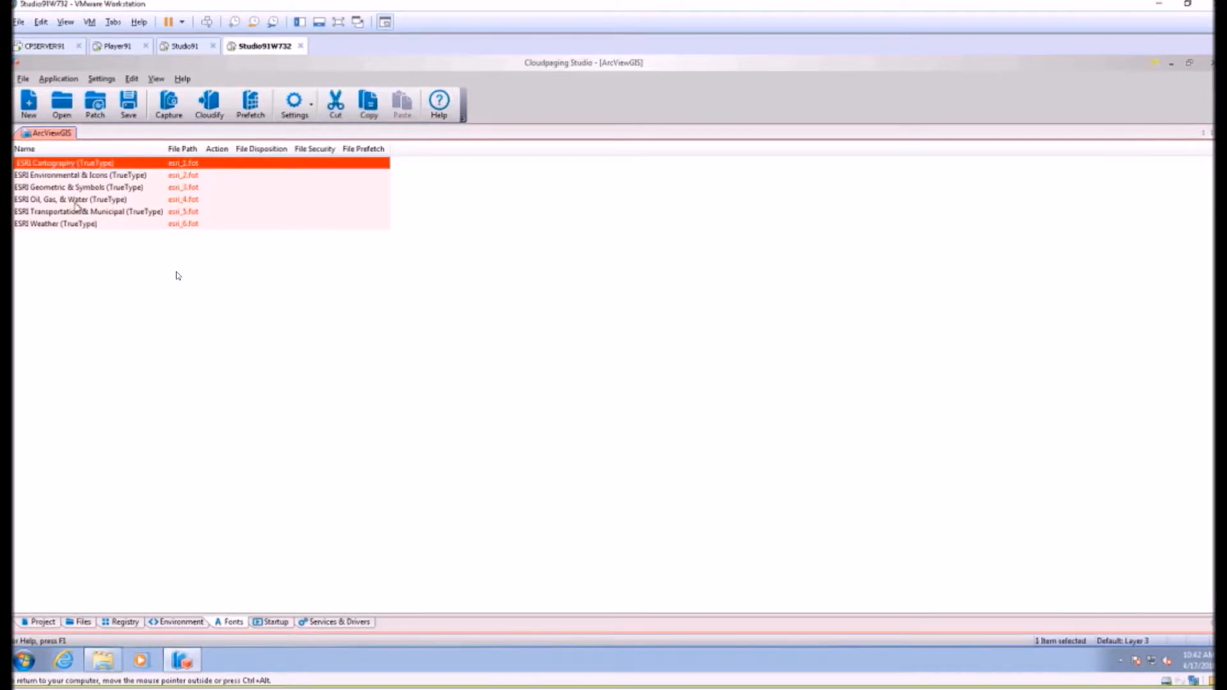
left_click(75, 223, "shift")
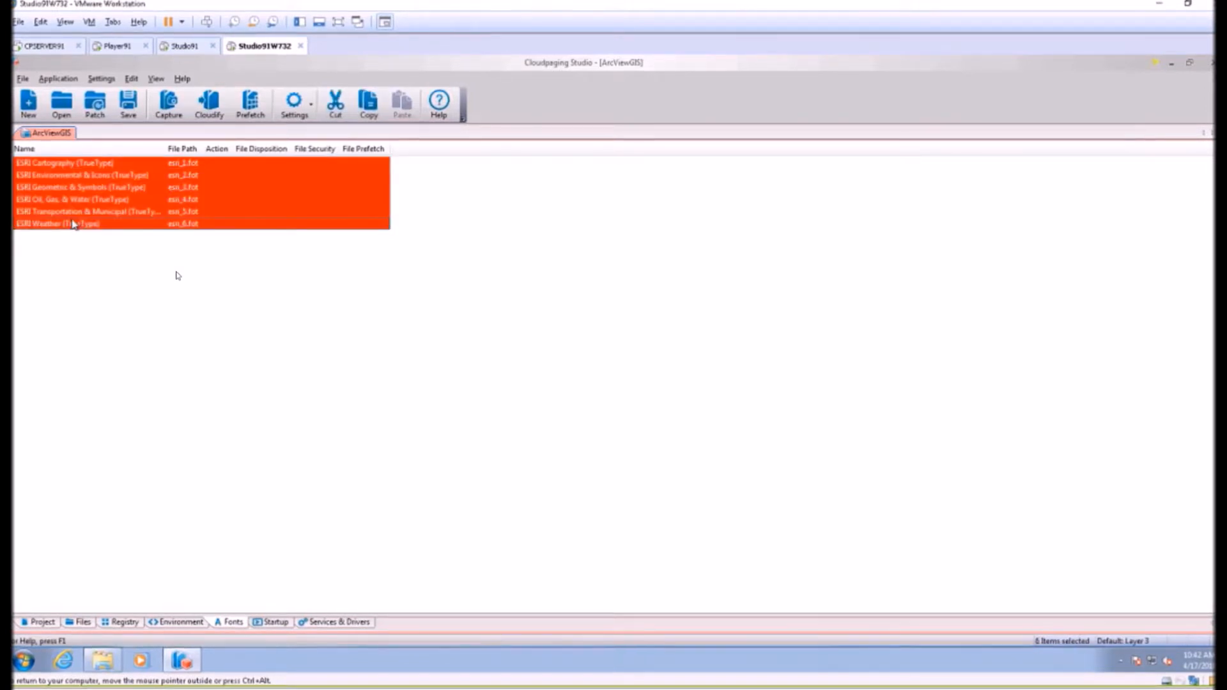
right_click(72, 223)
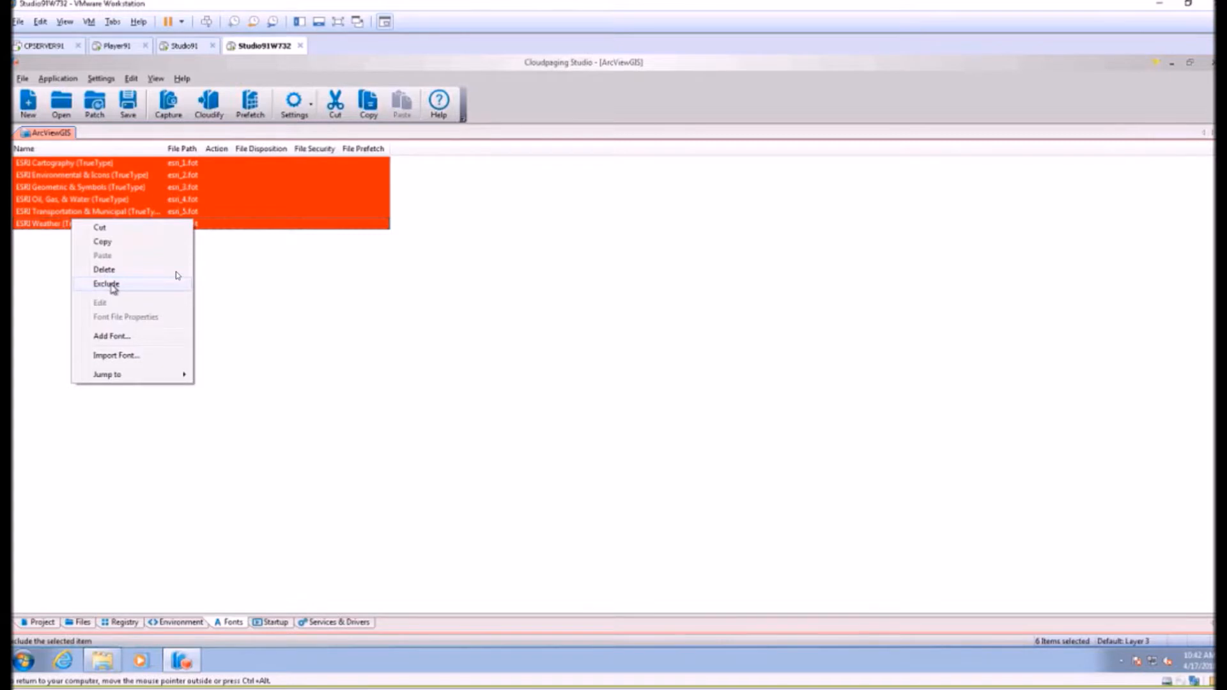
left_click(106, 284)
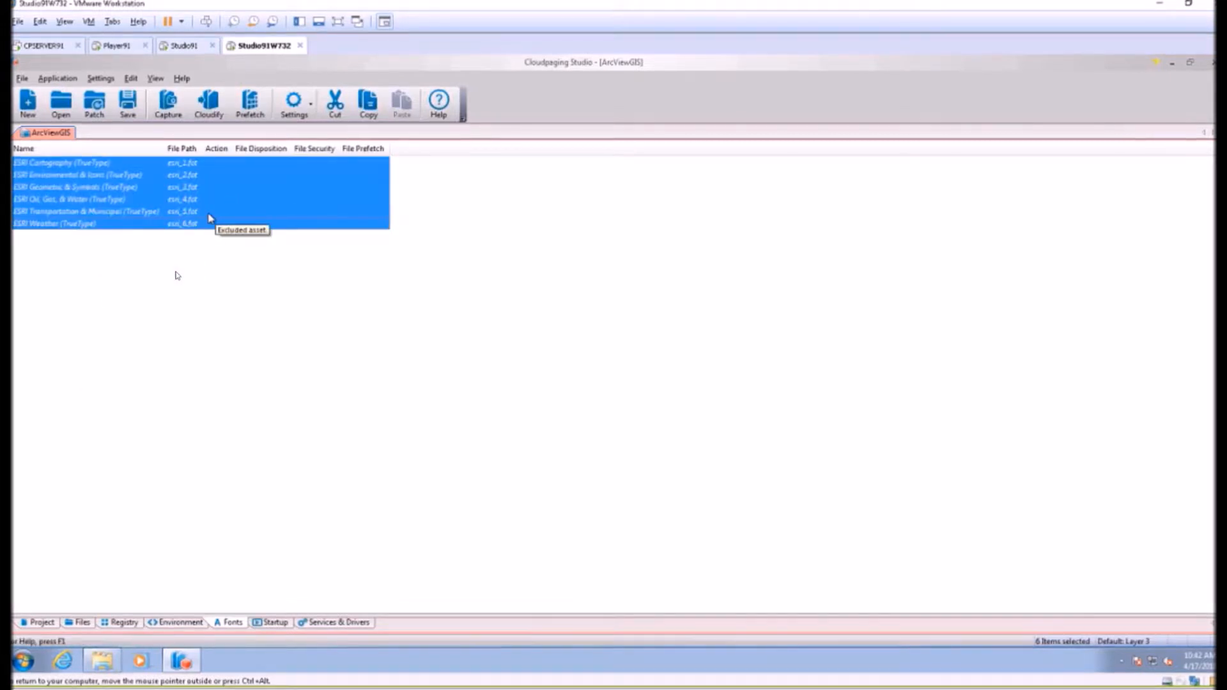
Set arcview.exe in ESRI\AV_GIS30\ARCVIEW\BIN32 as the project's launch command and check it in the general project information.
left_click(164, 625)
left_click(121, 623)
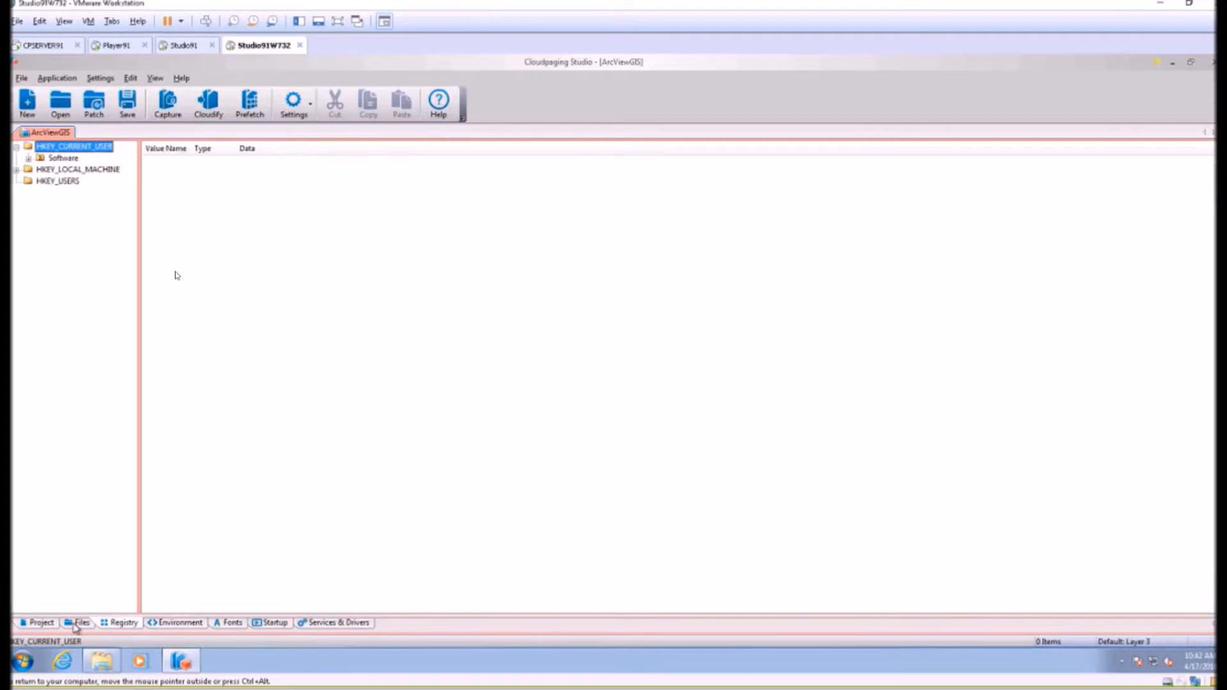
left_click(76, 624)
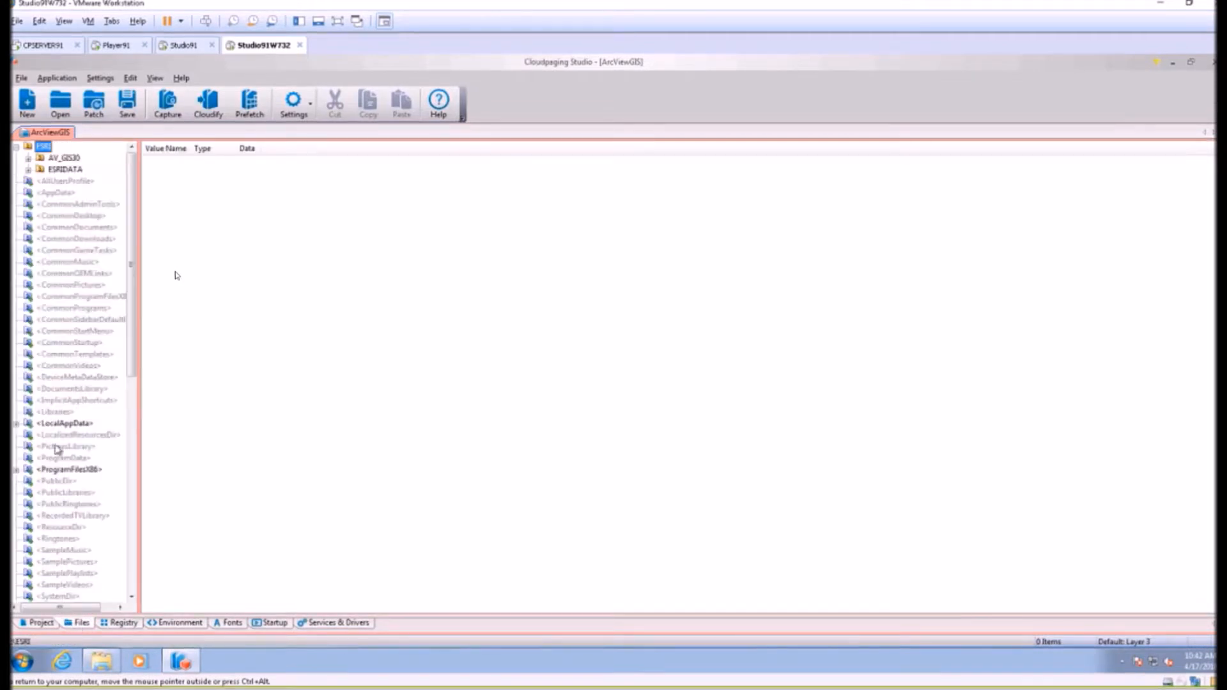
left_click(28, 158)
left_click(40, 170)
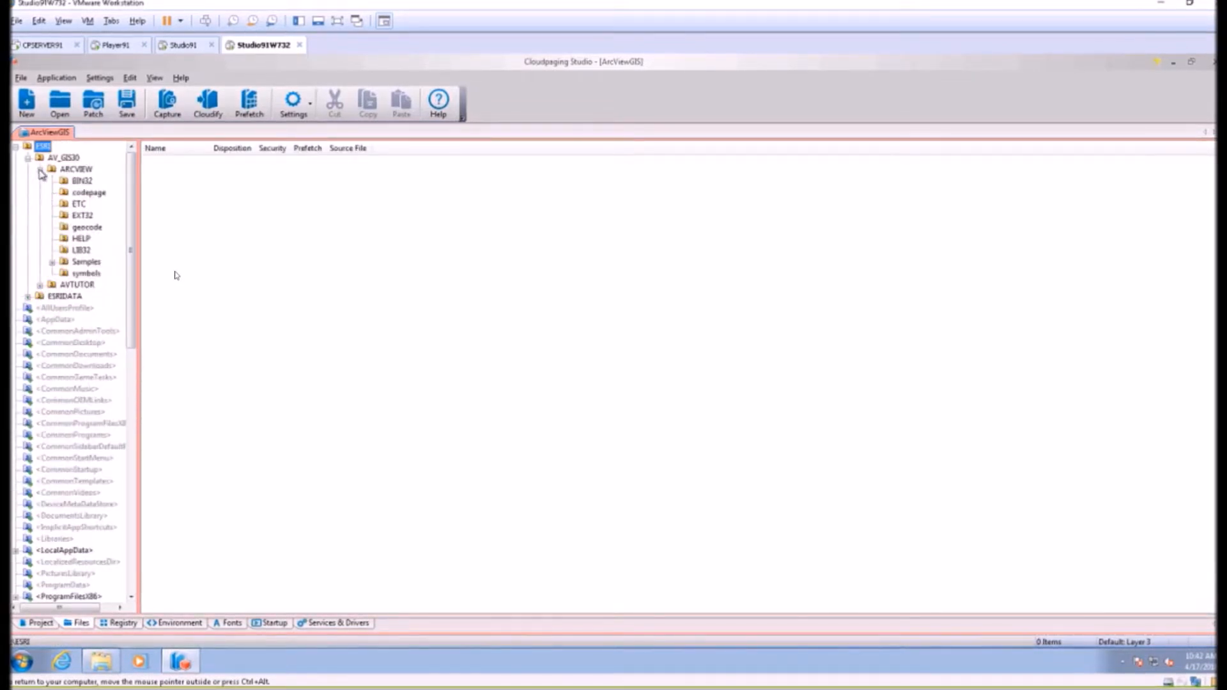
left_click(64, 180)
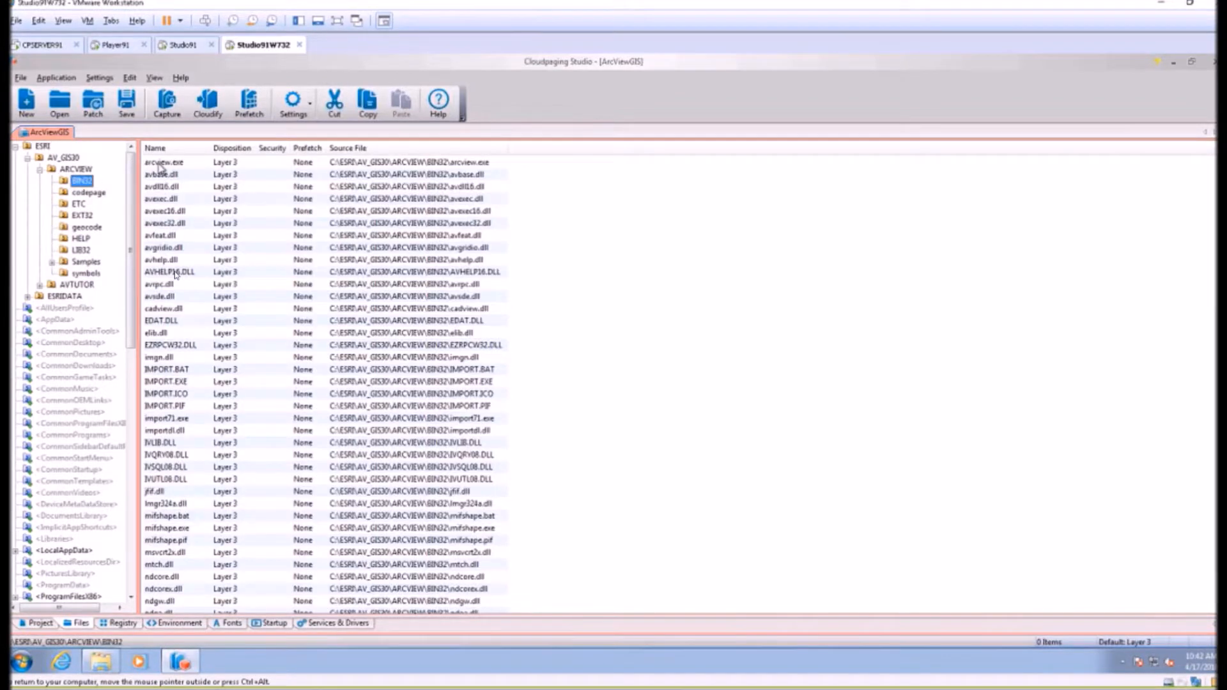
left_click(162, 164)
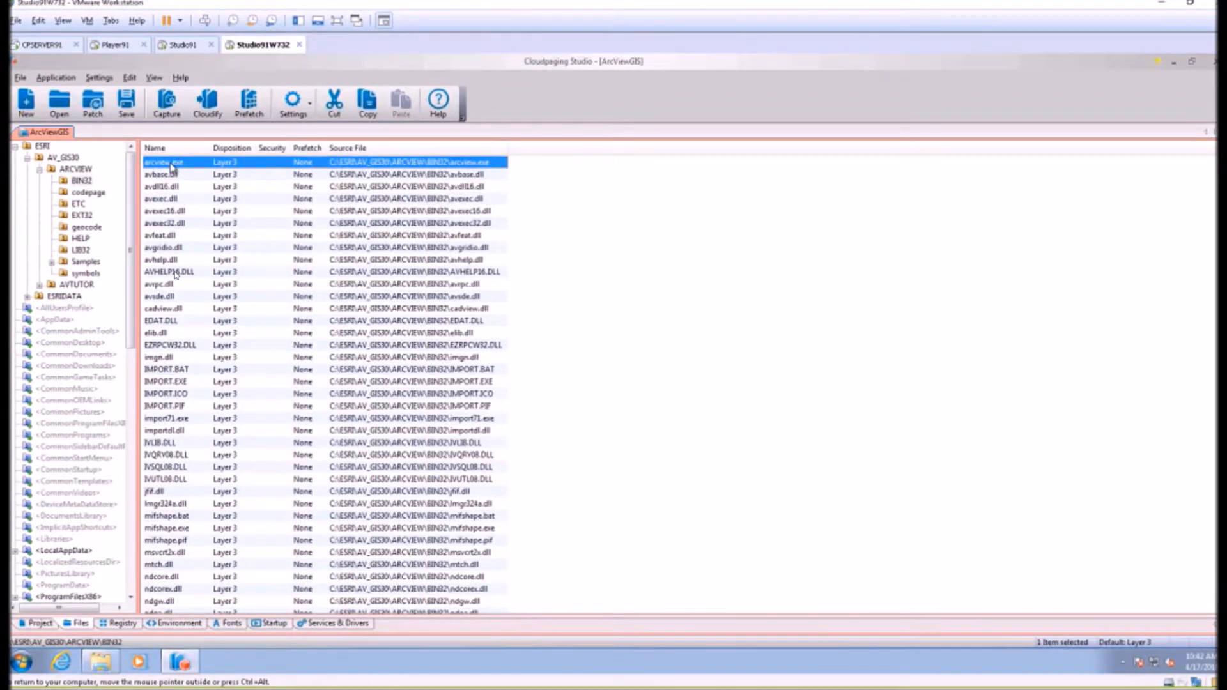
right_click(173, 167)
left_click(228, 275)
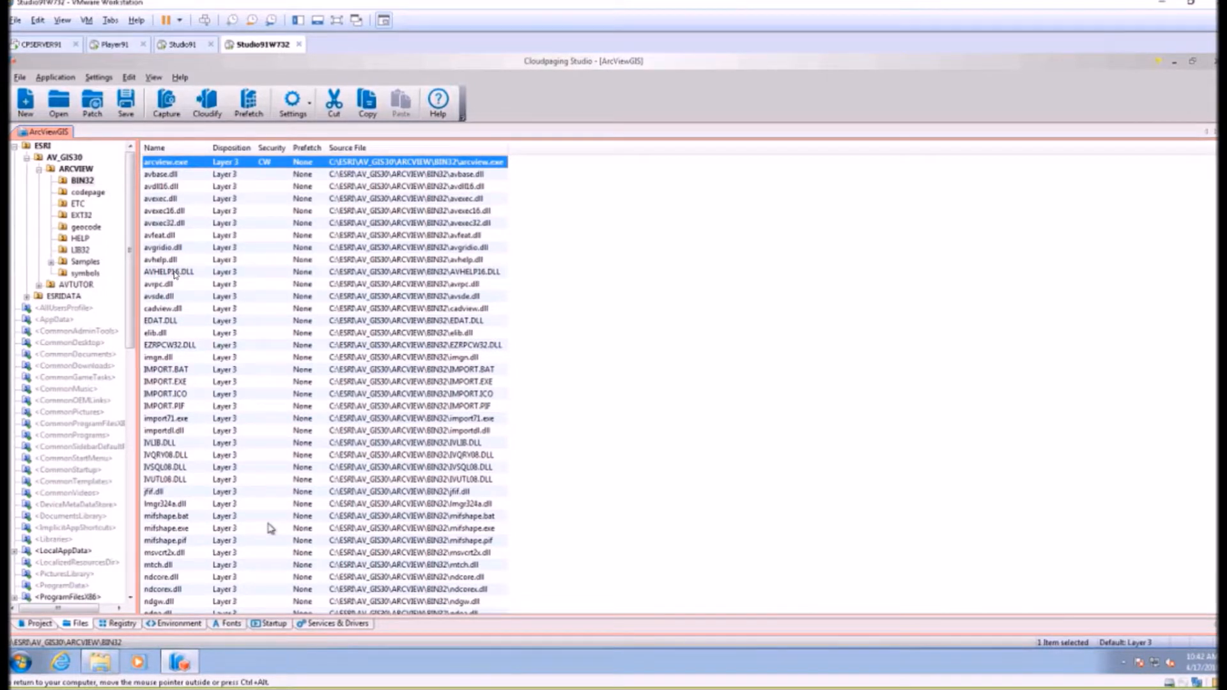
left_click(36, 625)
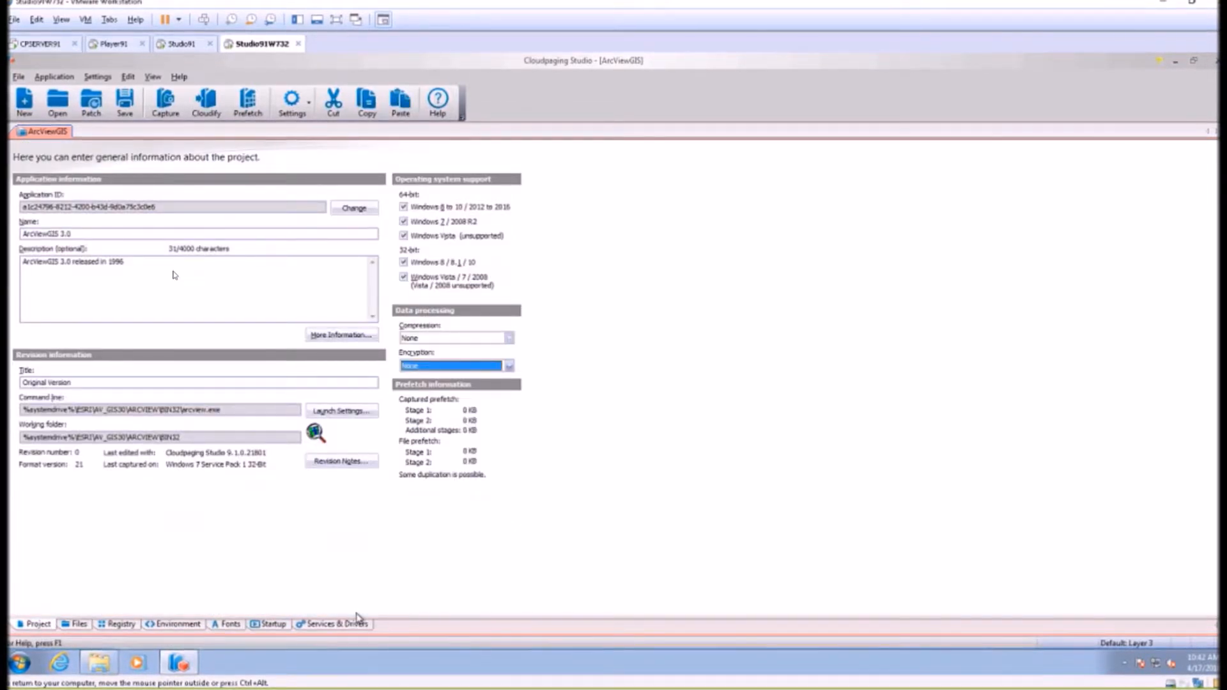
Save the project and cloudify it as ArcViewGIS 3_0 into C:\Users\Public\Desktop, finalized in STP format.
left_click(125, 102)
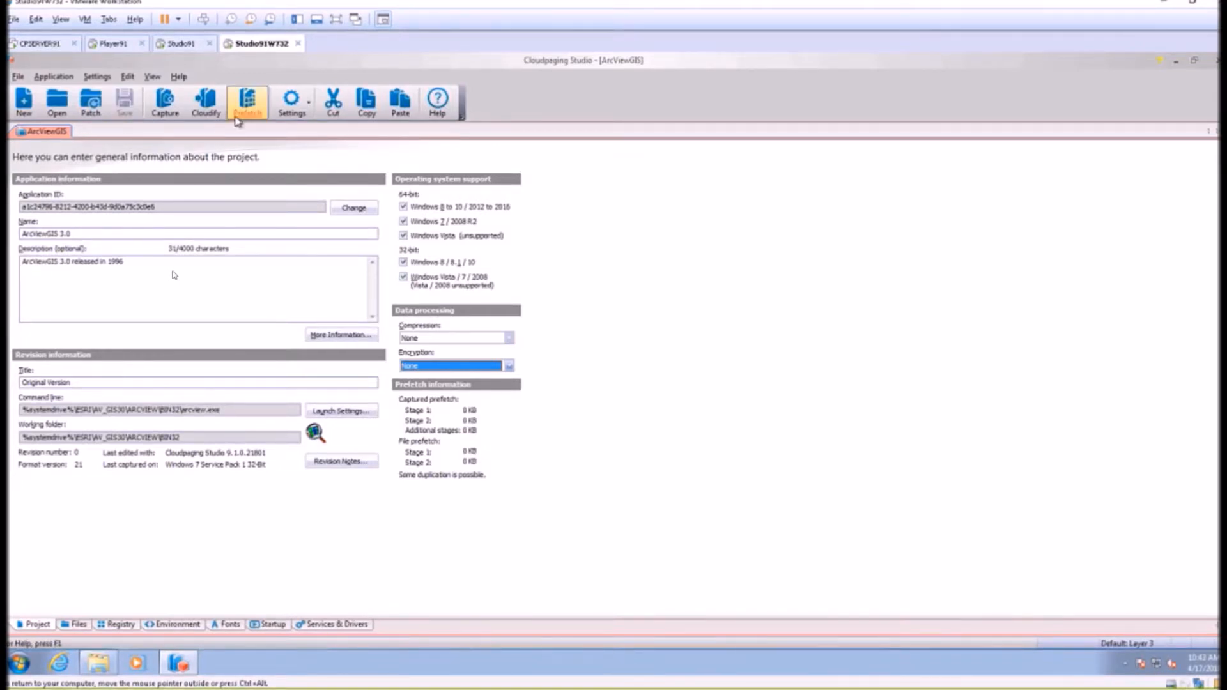
left_click(206, 104)
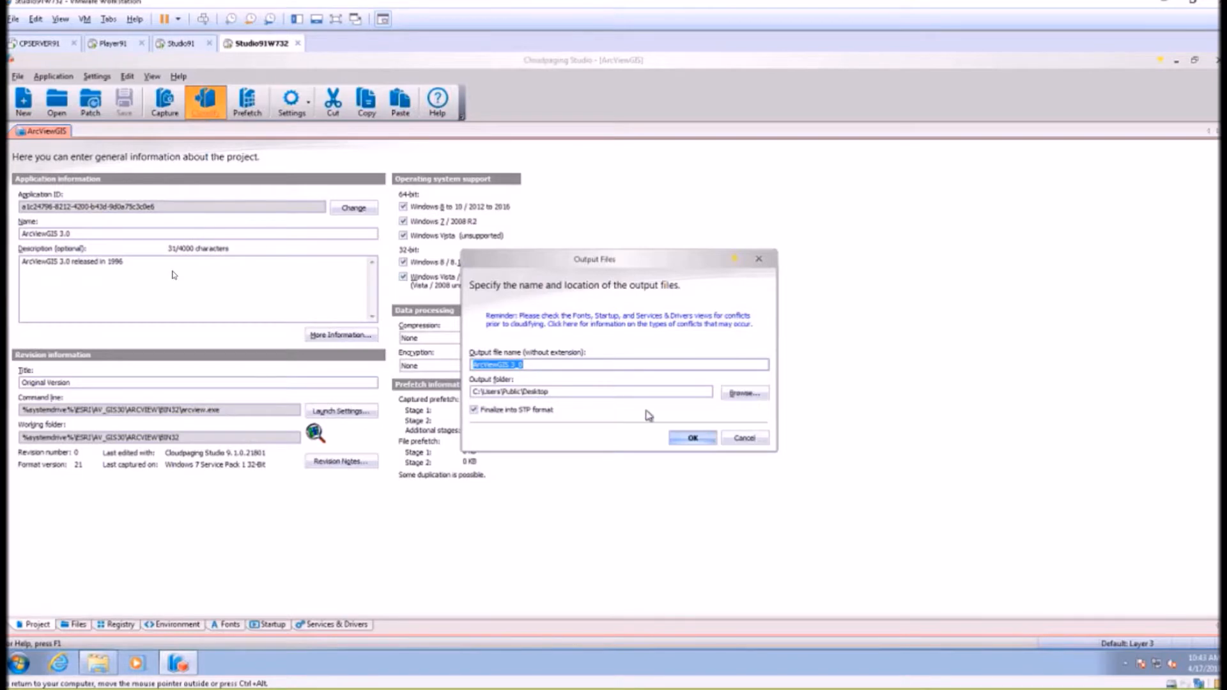
left_click(693, 439)
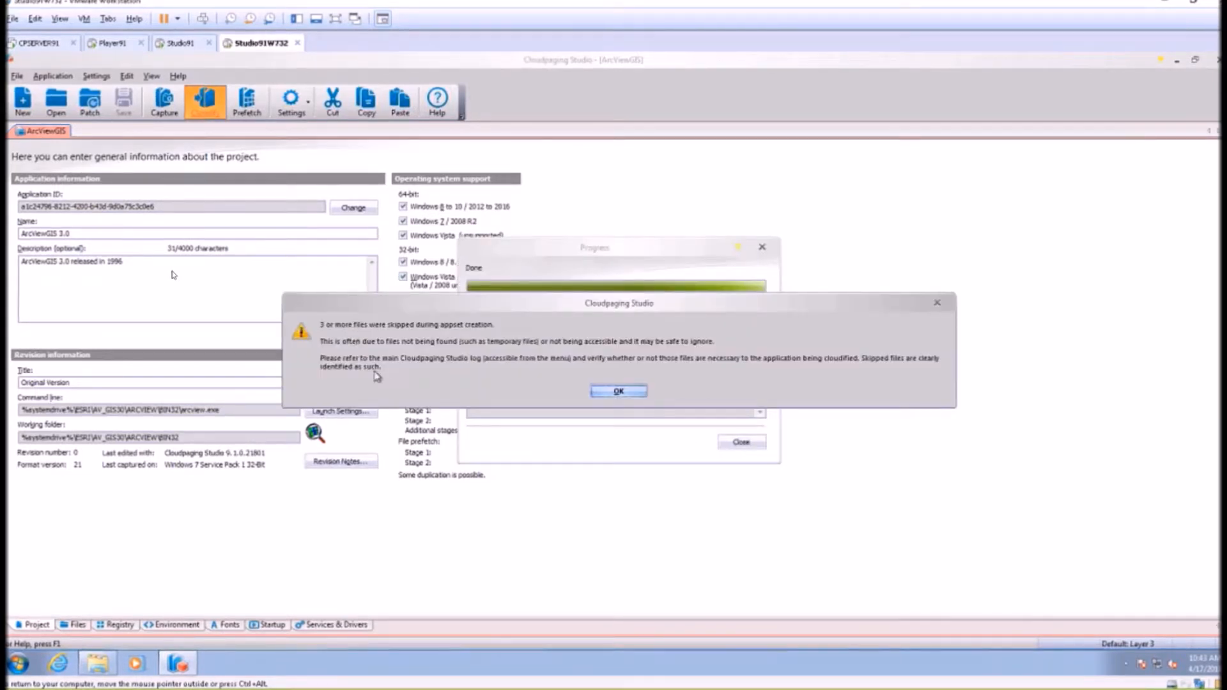
left_click(619, 392)
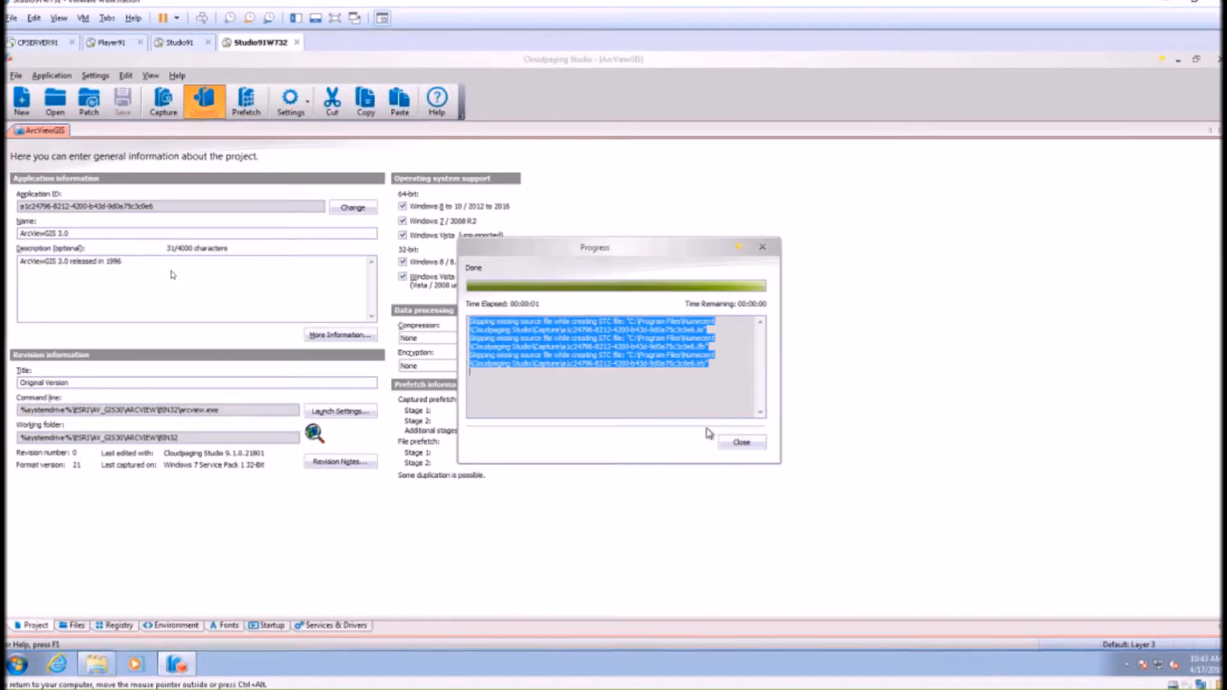
left_click(741, 442)
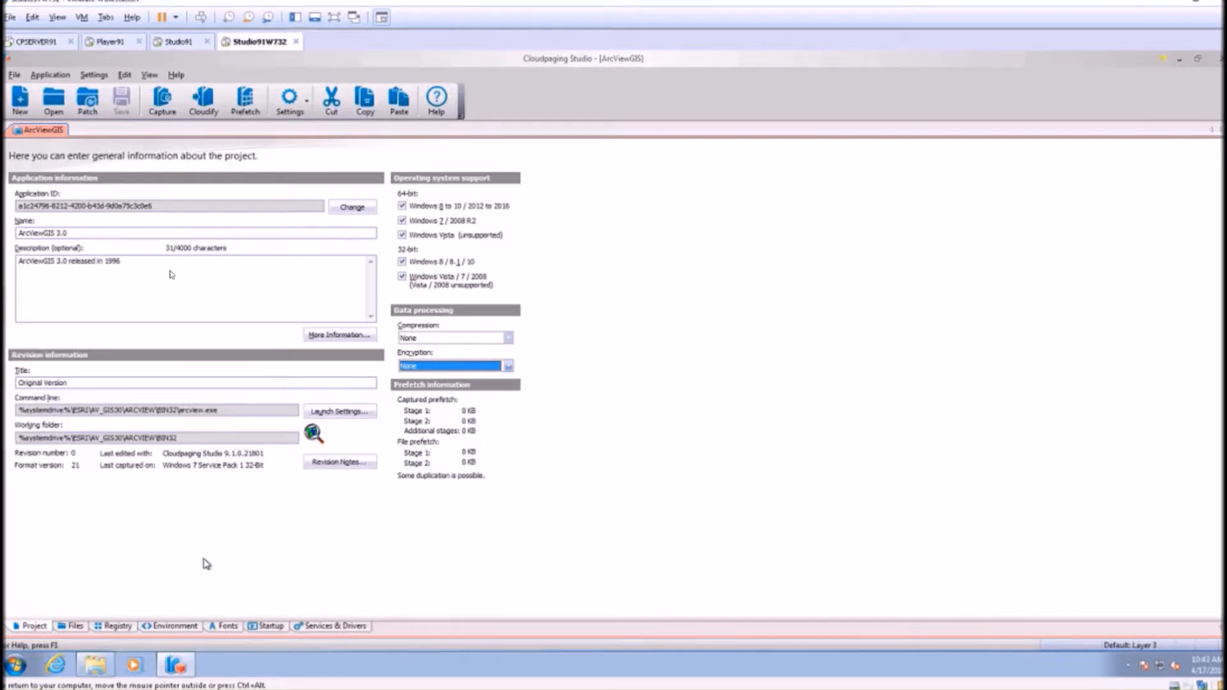
Copy the ArcViewGIS 3_0 package from the desktop to the Repository (\\cpserver91) (Z:) network drive.
left_click(1183, 62)
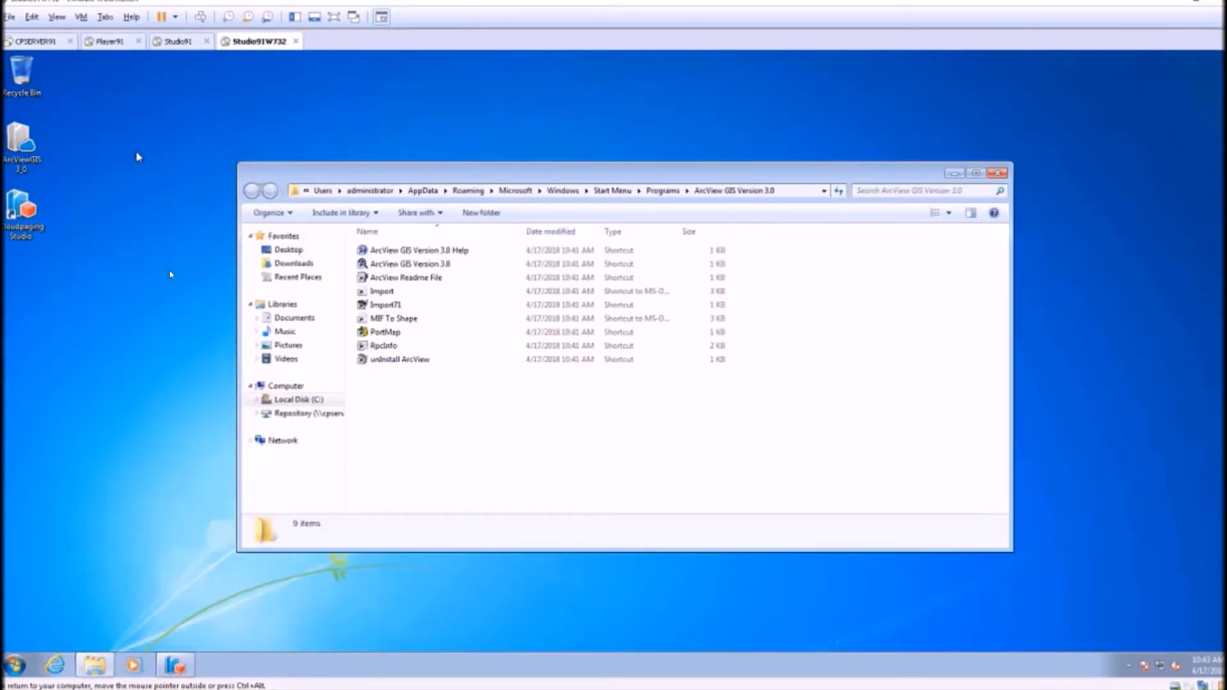
left_click(26, 147)
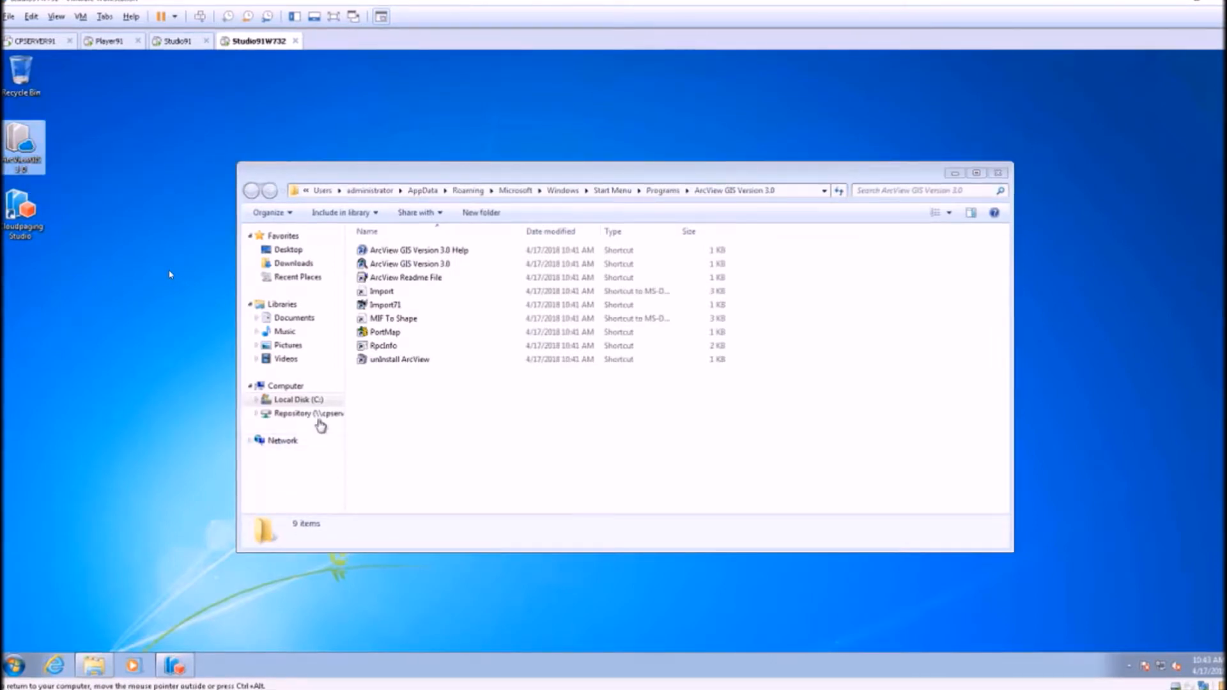
left_click(319, 419)
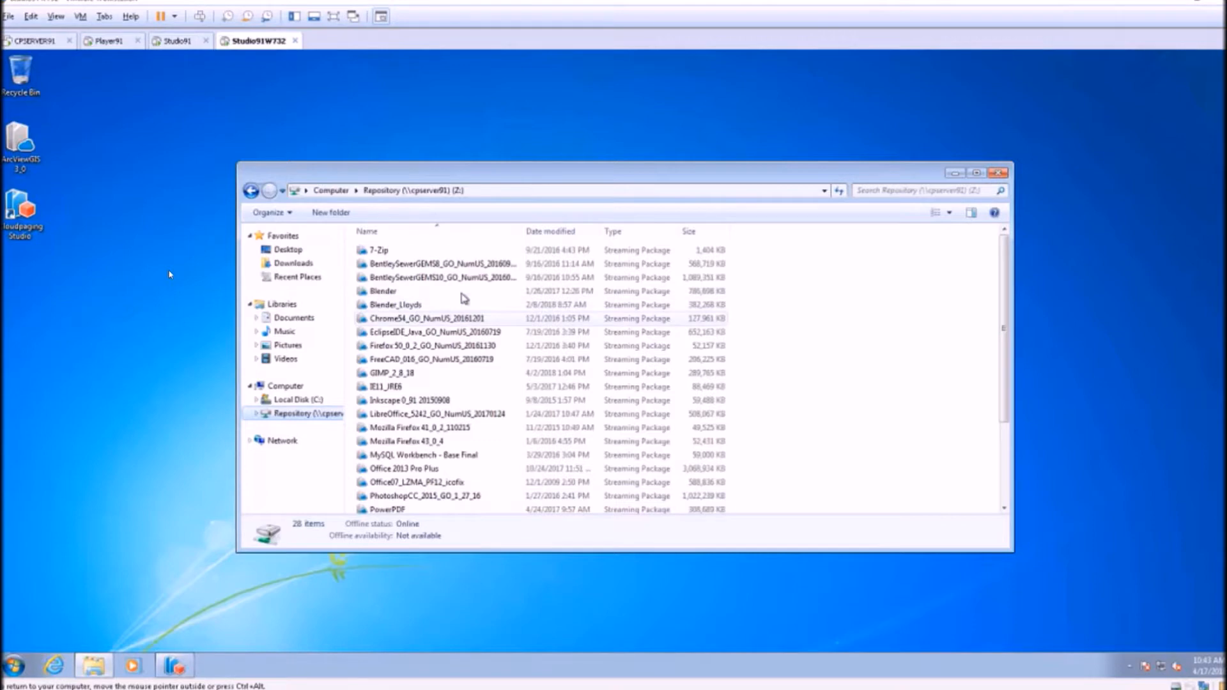
left_click(467, 292)
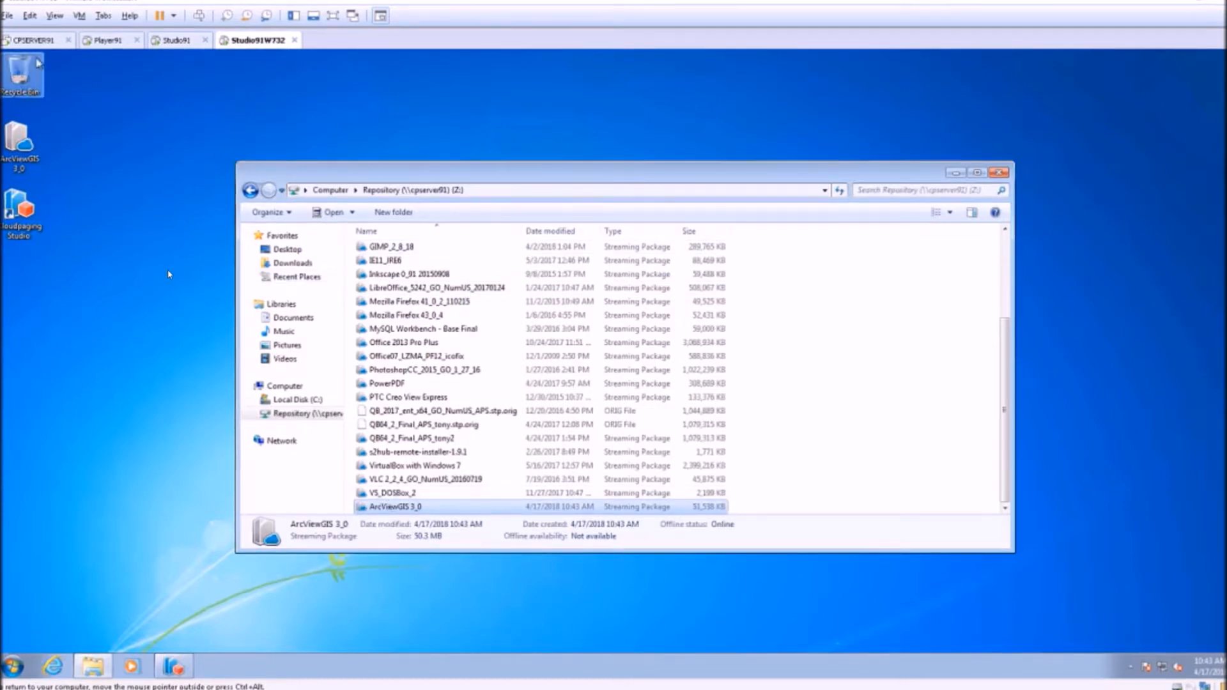
Switch to the CPSERVER91 virtual machine and unlock its Administrator session with the account password.
left_click(34, 42)
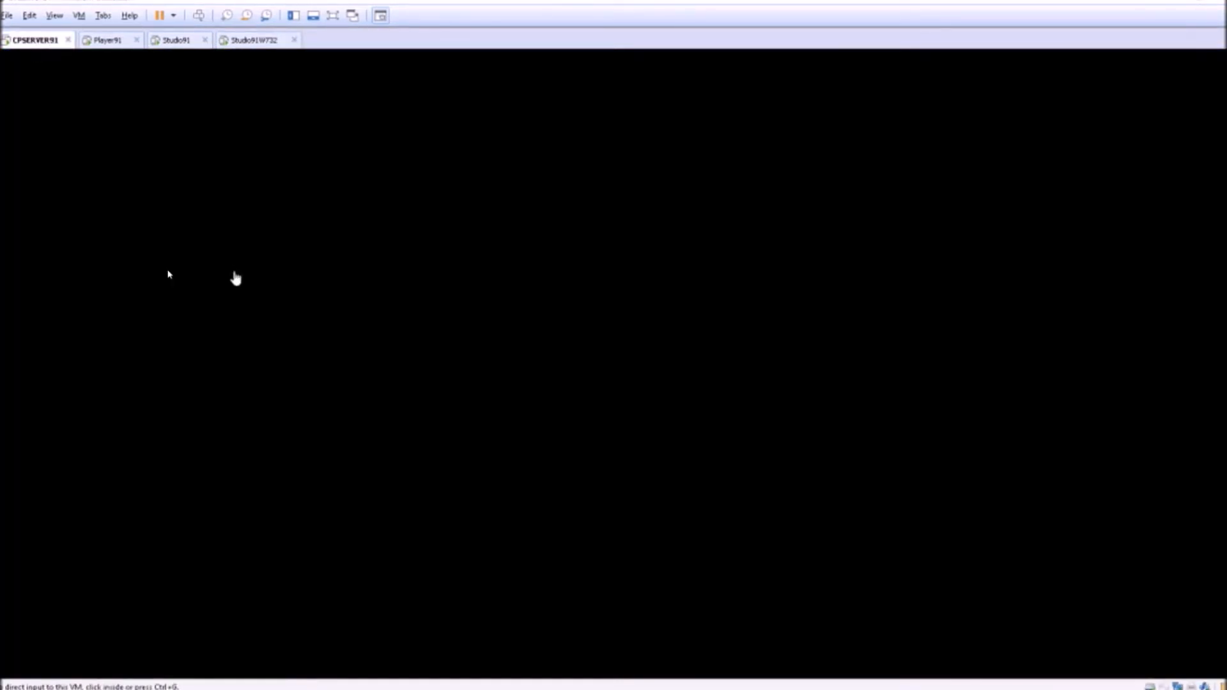
left_click(235, 275)
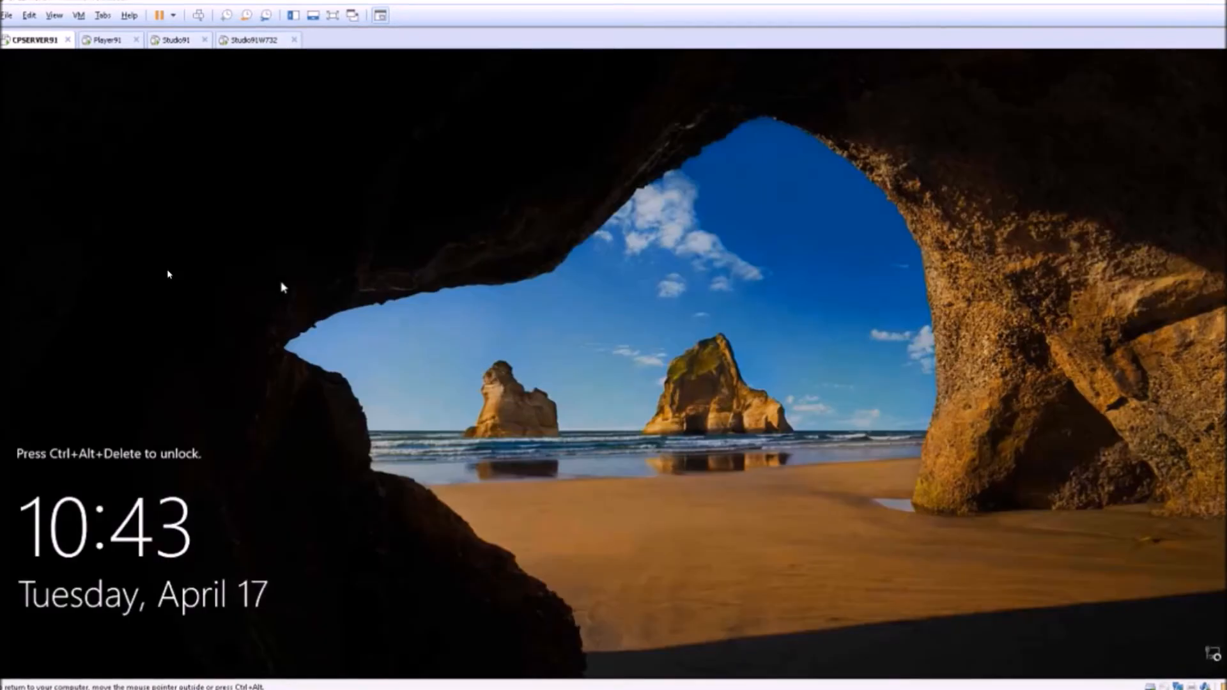
key("ctrl+alt+Insert")
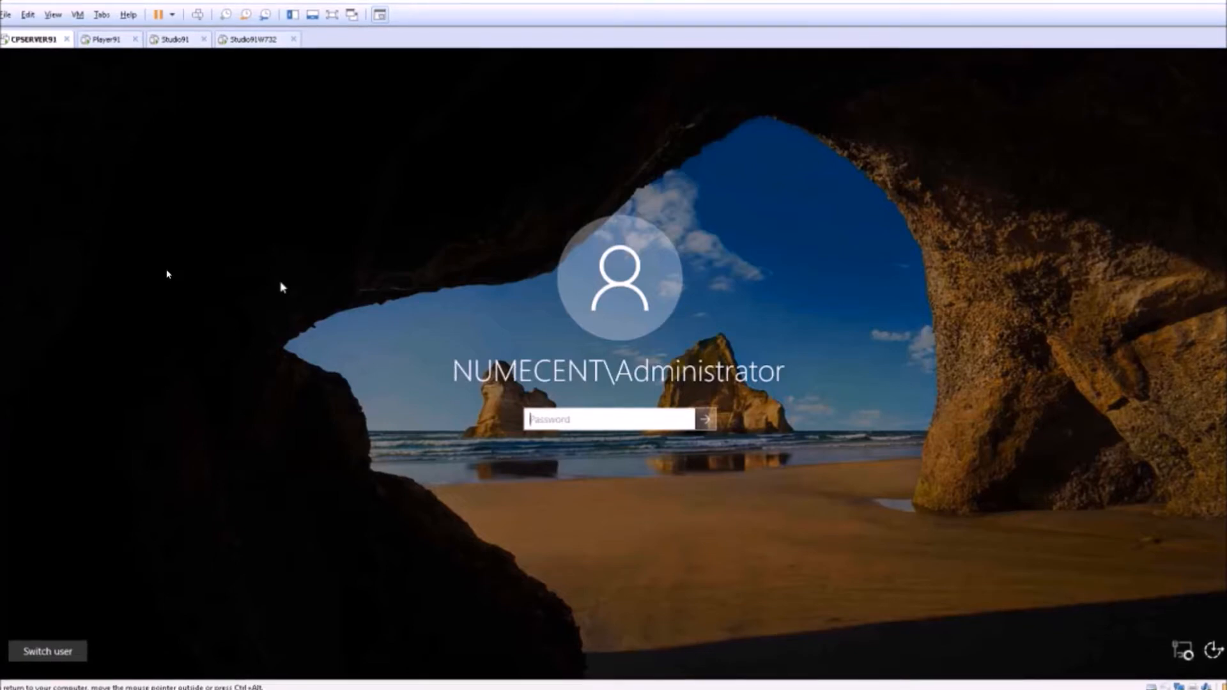
type("••••••••••••")
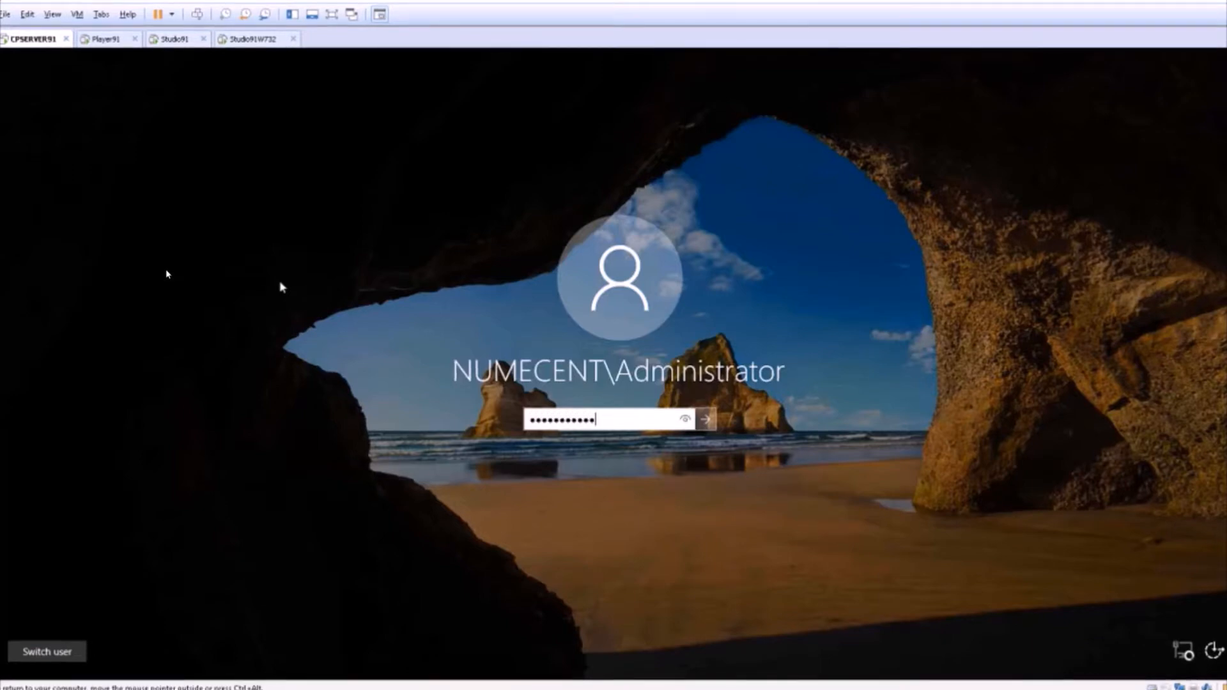
key("Return")
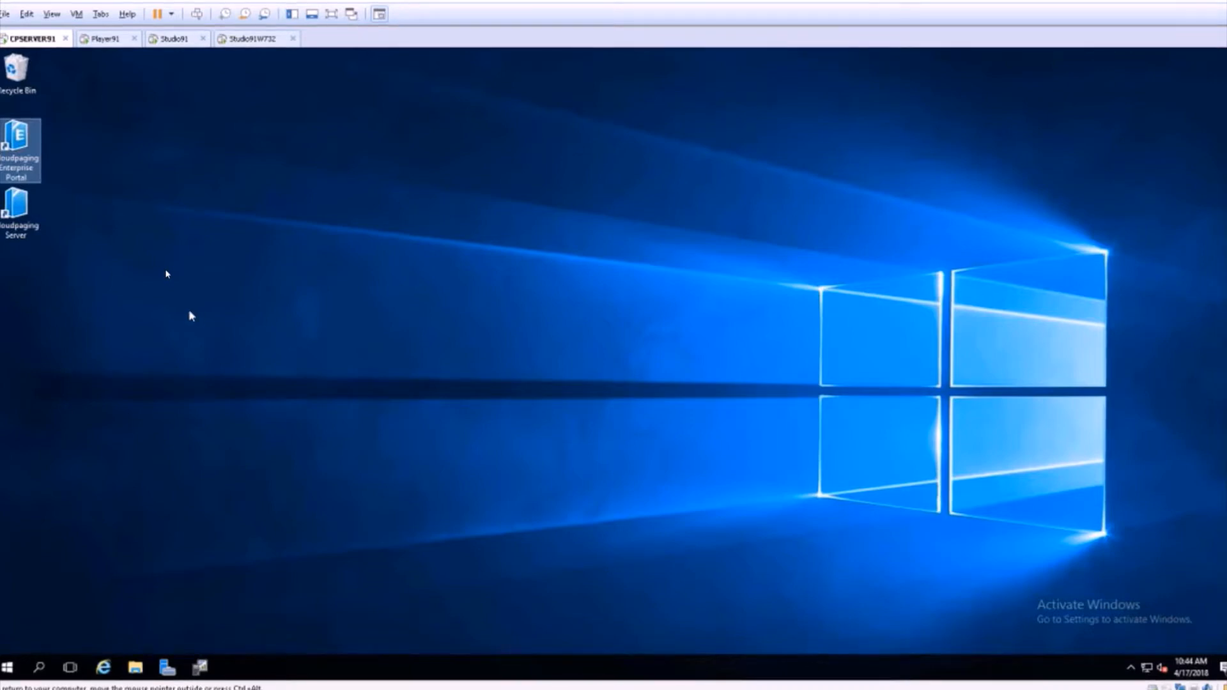
Open the Cloudpaging Server web console in a maximized window and log in as admin with the account password.
left_click(16, 212)
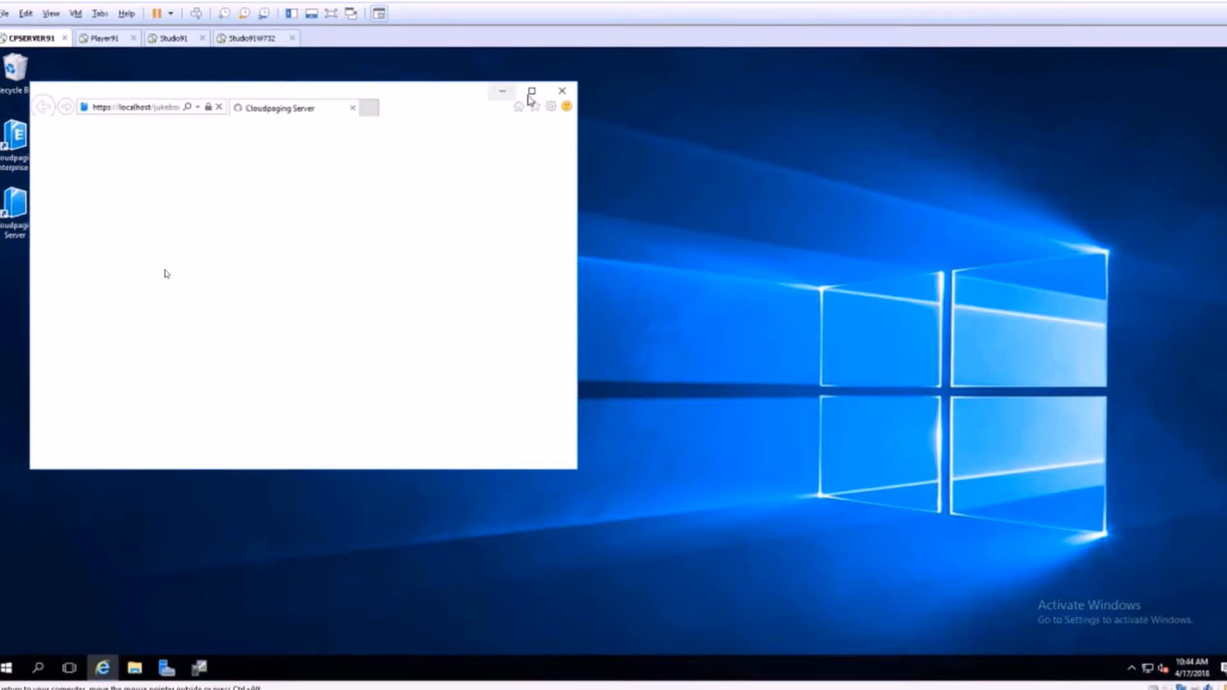
left_click(532, 91)
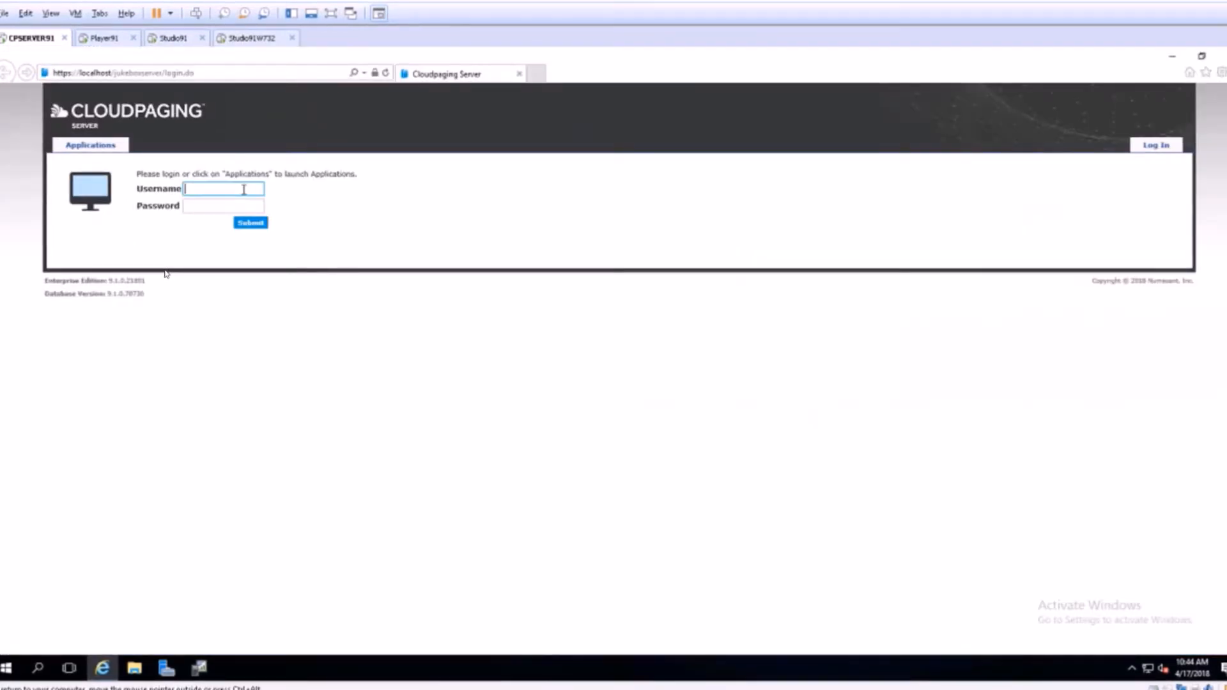
type("admin")
key("Tab")
type("admin")
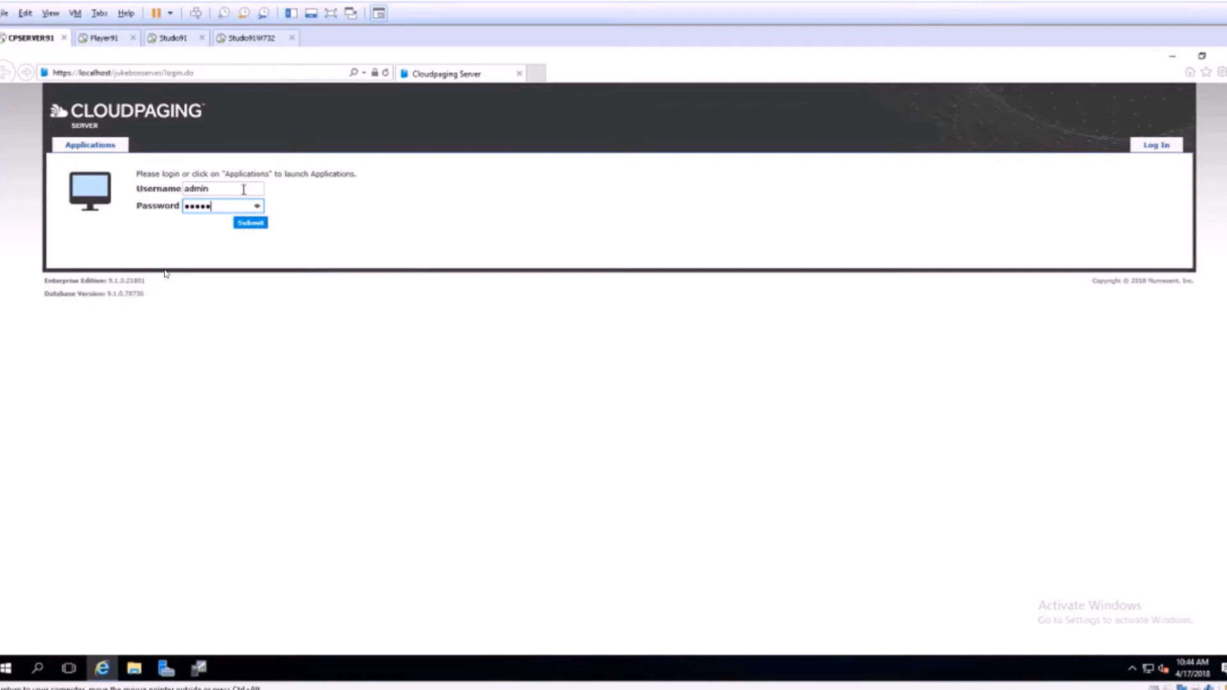
key("Return")
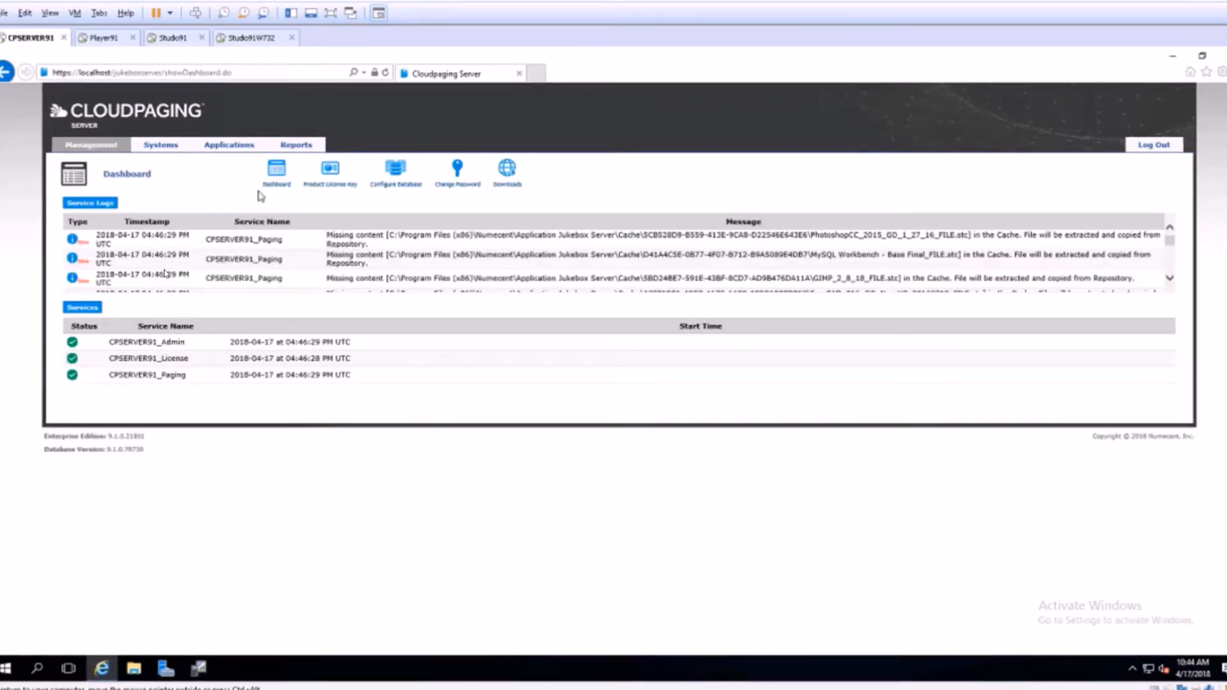
Add ArcViewGIS 3.0 from the repository as a new application with no patch, and submit it for publishing.
mouse_move(250, 149)
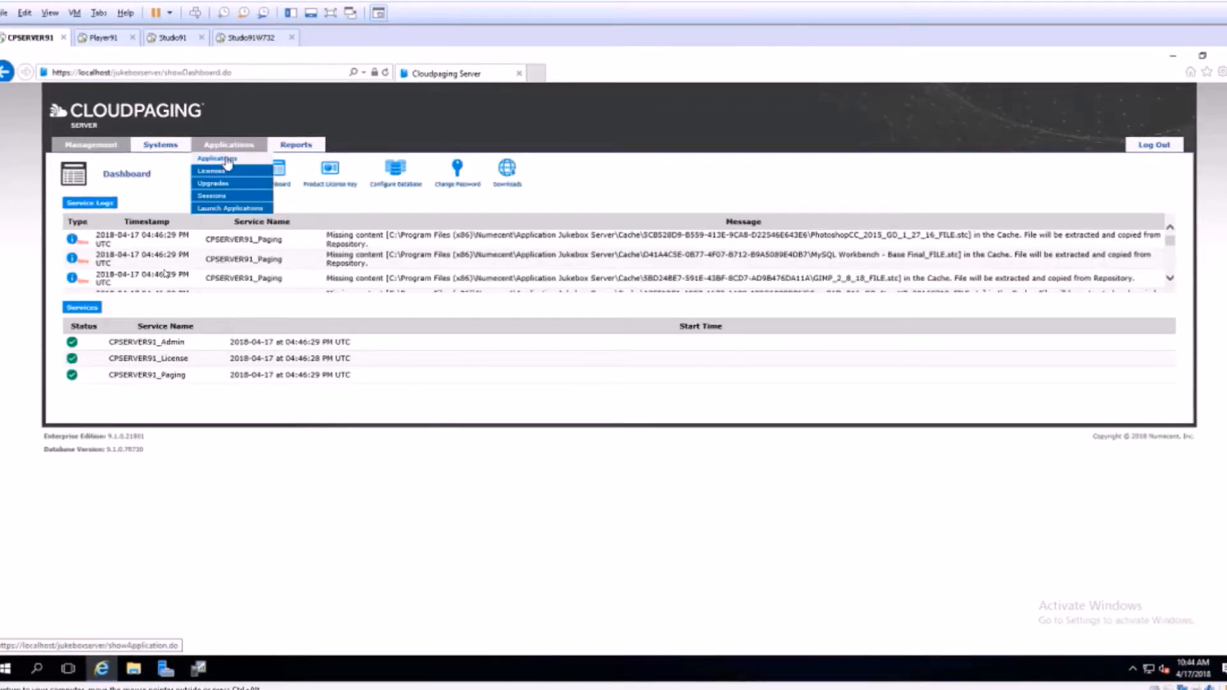
left_click(227, 163)
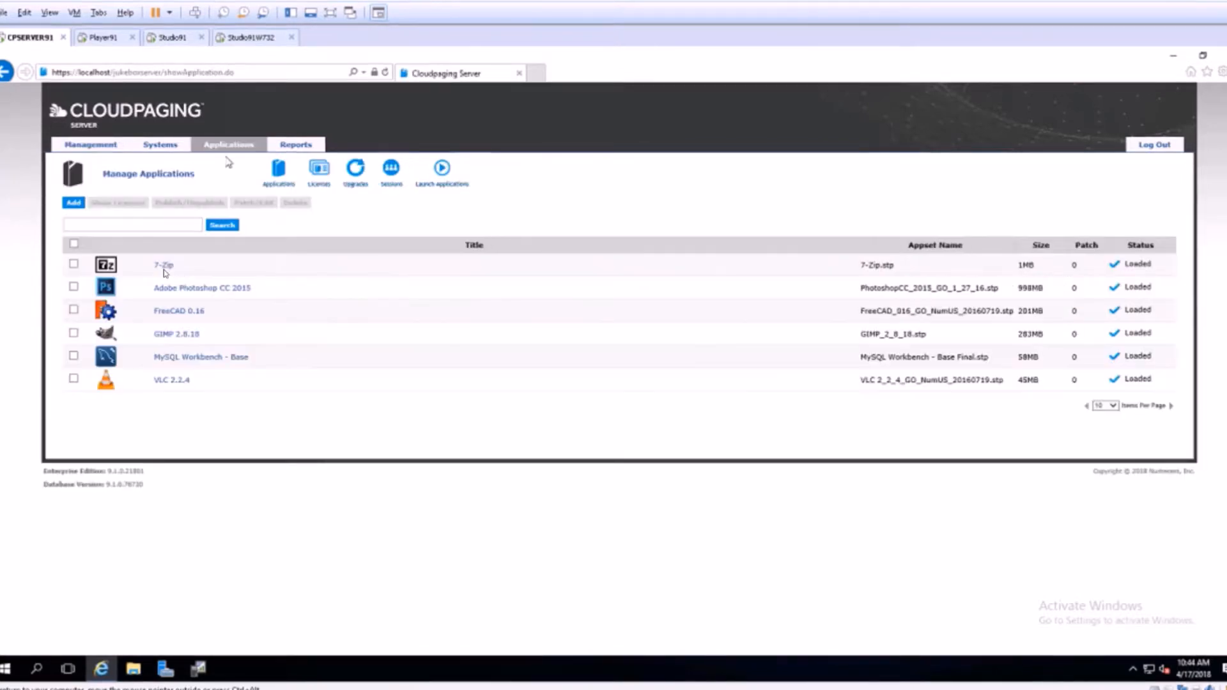
left_click(73, 204)
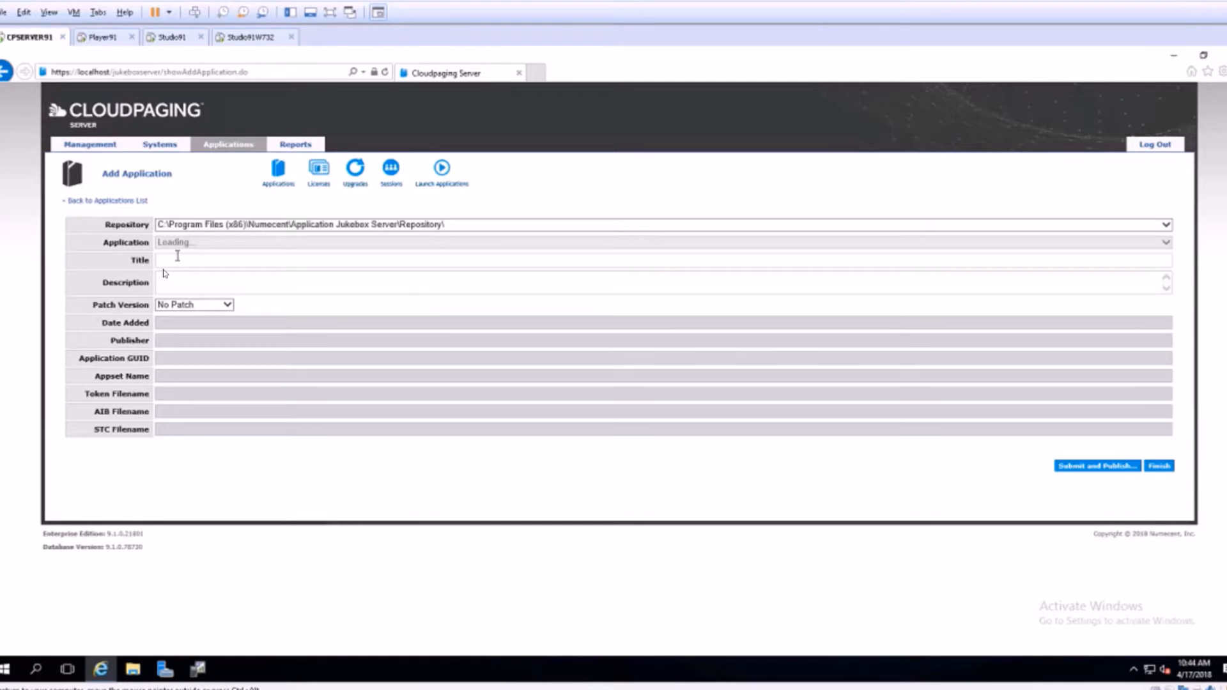
left_click(224, 248)
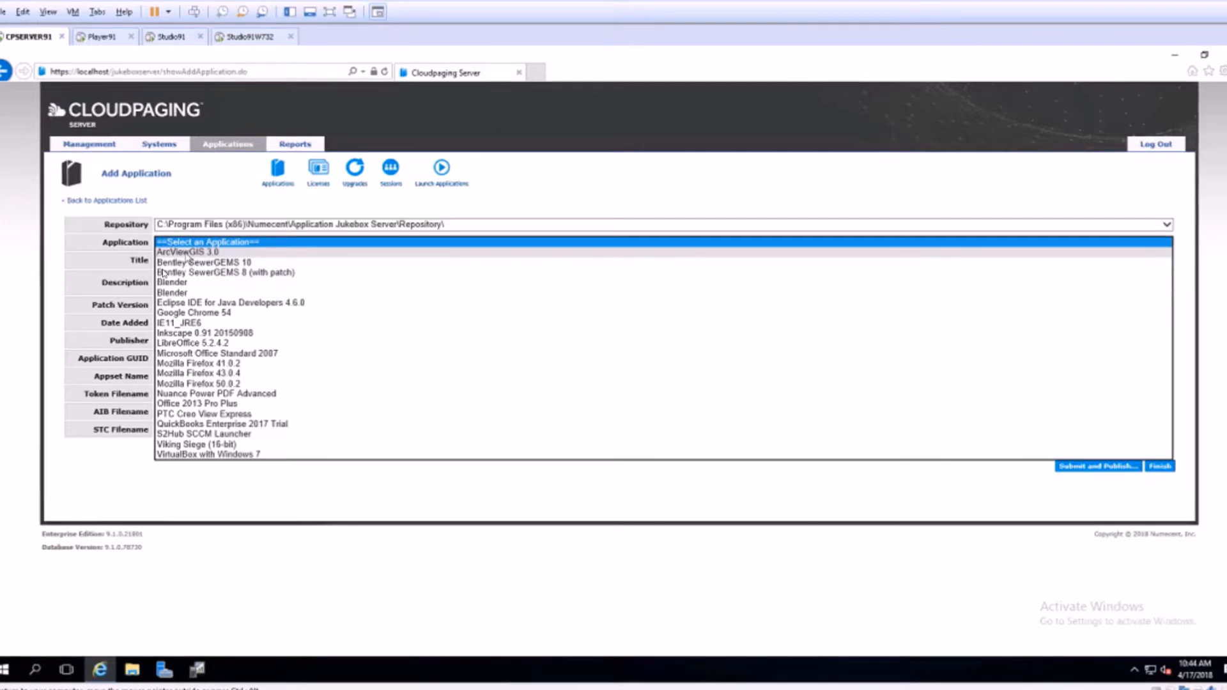
left_click(186, 253)
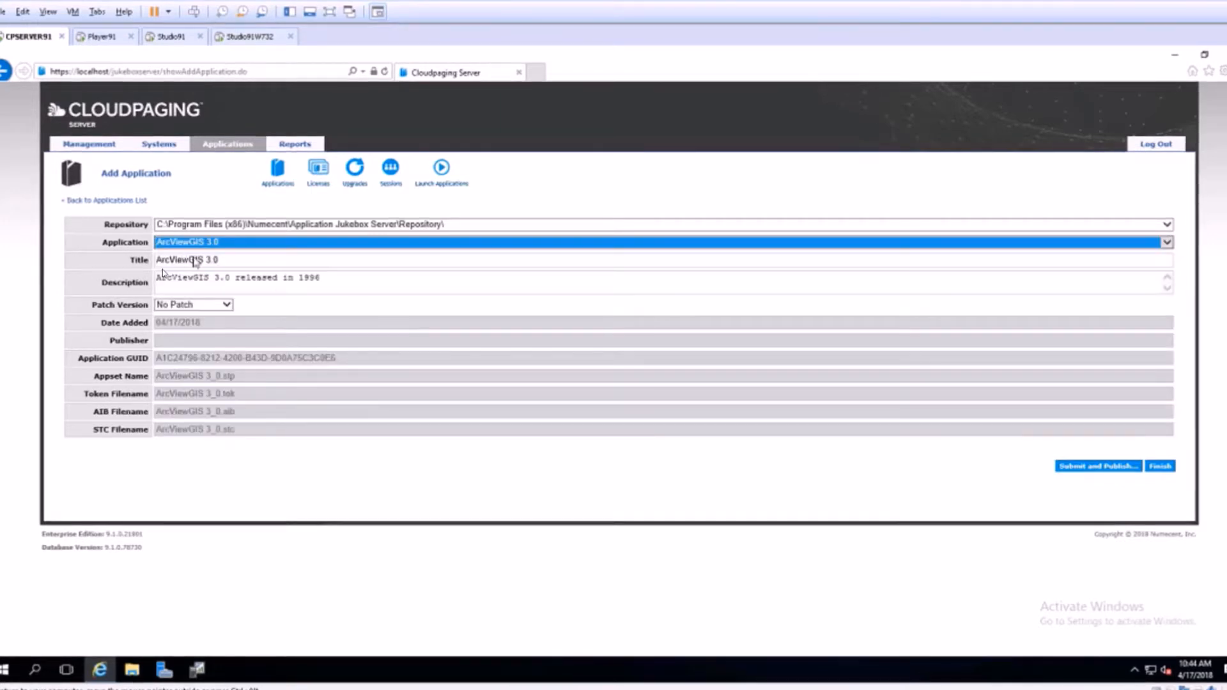
left_click(1088, 471)
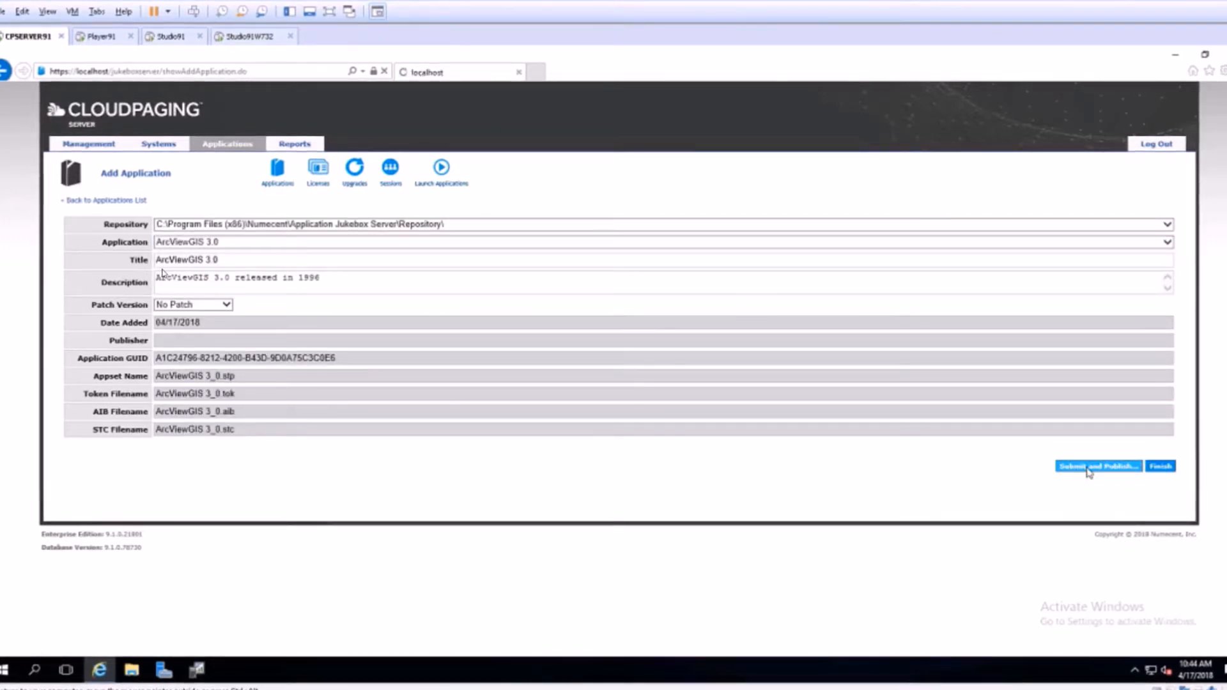
Create a floating ArcViewGIS 3.0 license with unlimited seats and Run Automatically turned off.
left_click(72, 238)
left_click(1078, 289)
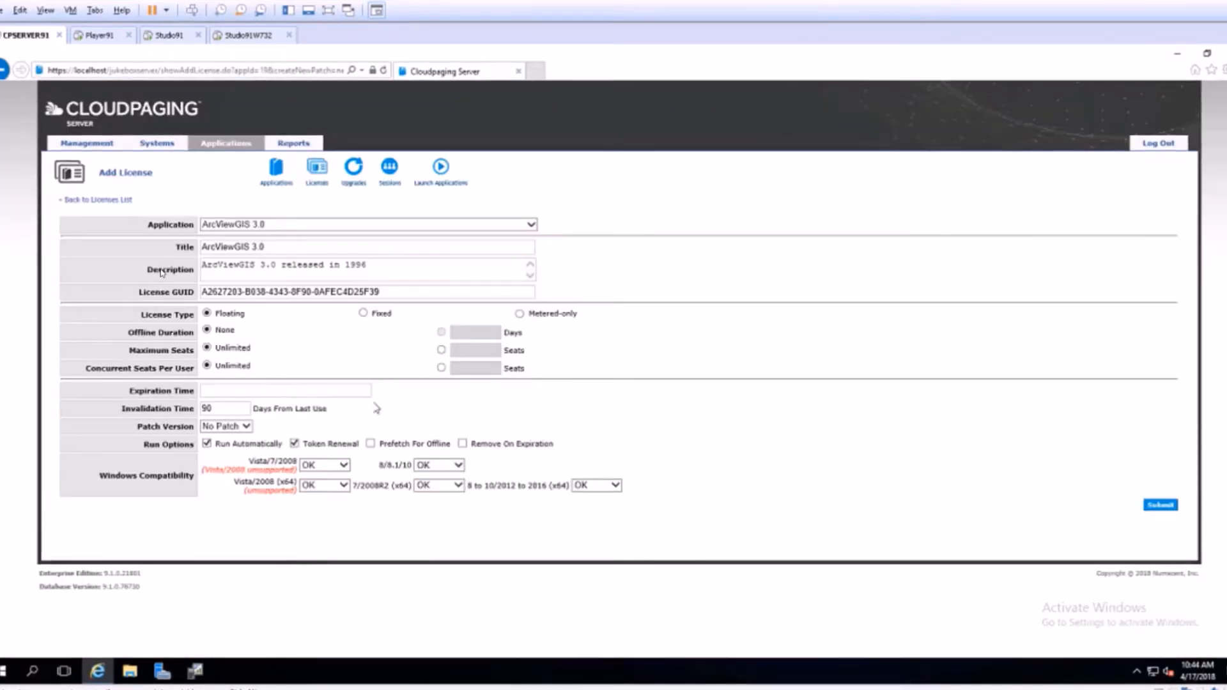
left_click(207, 444)
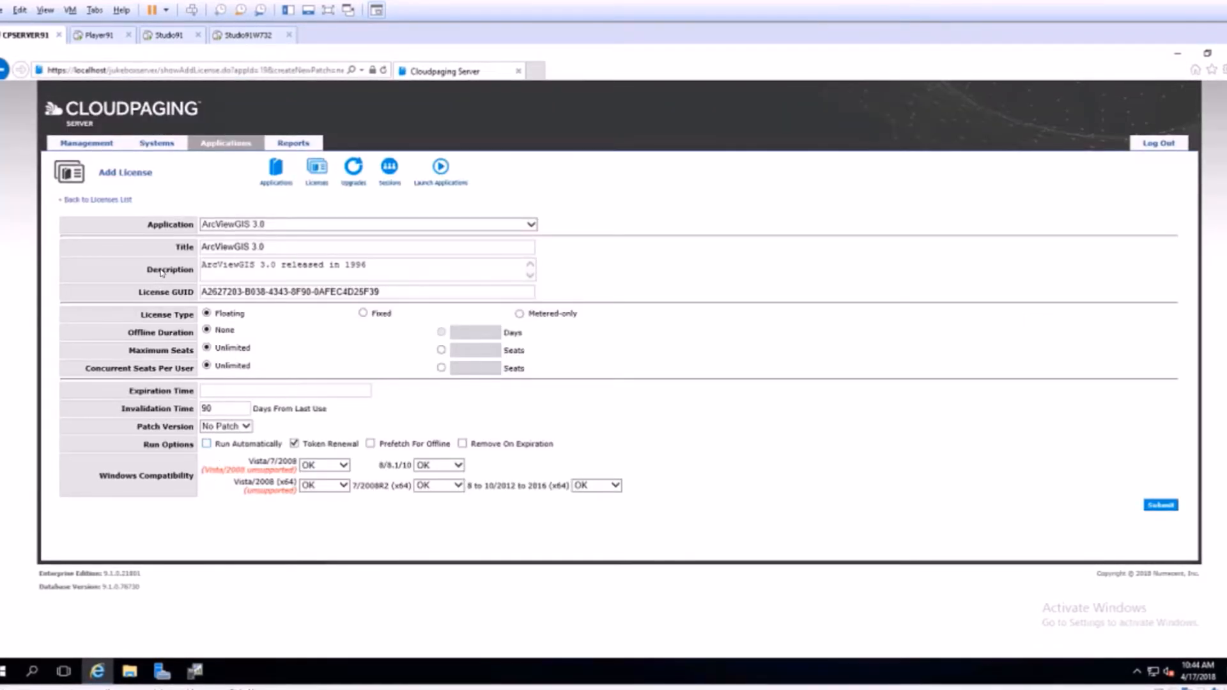
left_click(1167, 506)
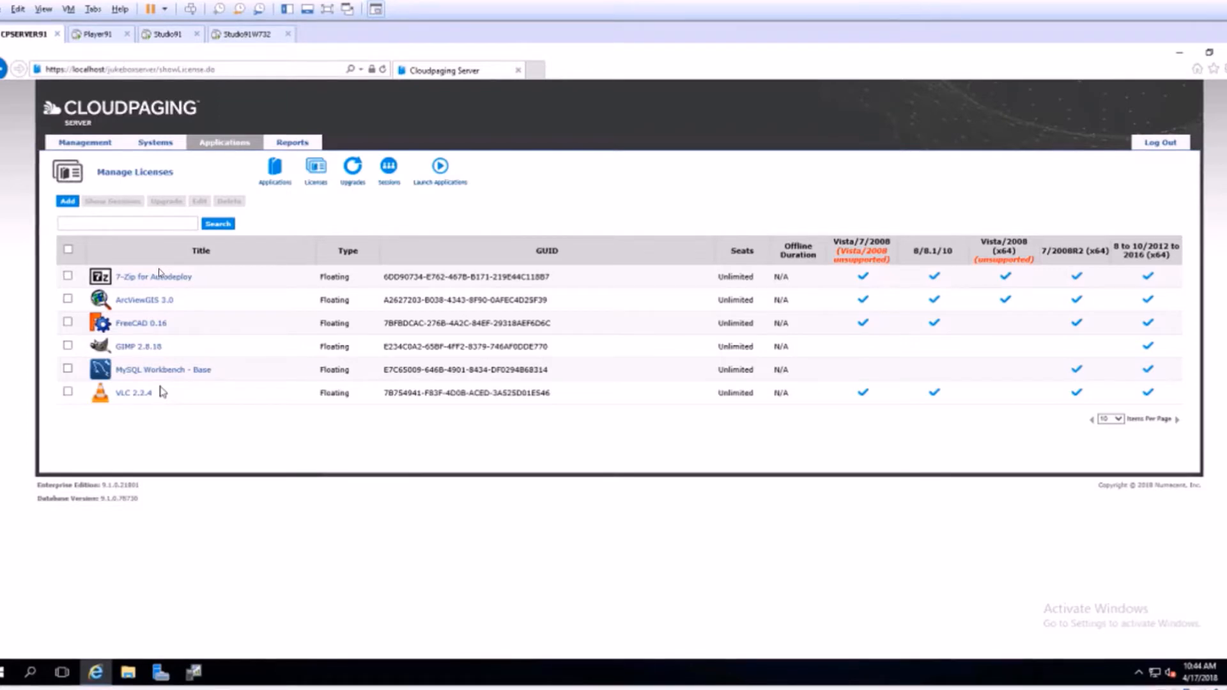
Minimize the server console, open the Cloudpaging Enterprise Portal maximized, and log in as admin with the account password.
left_click(1184, 51)
left_click(3, 142)
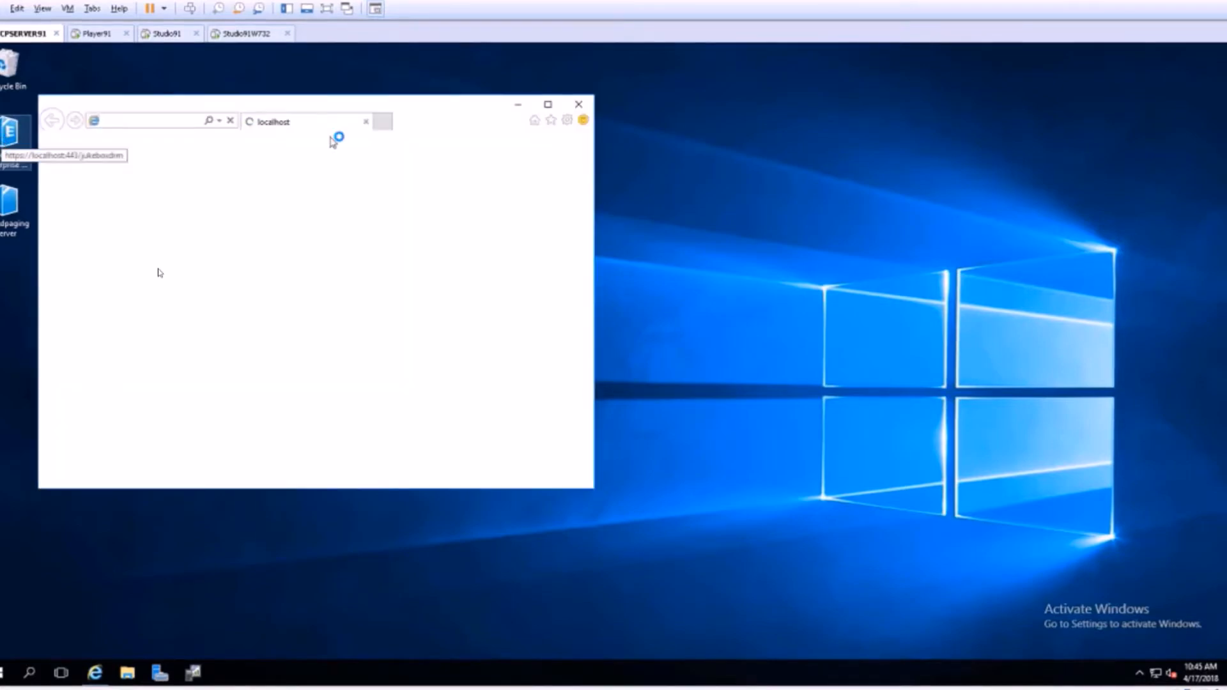
left_click(548, 107)
left_click(223, 168)
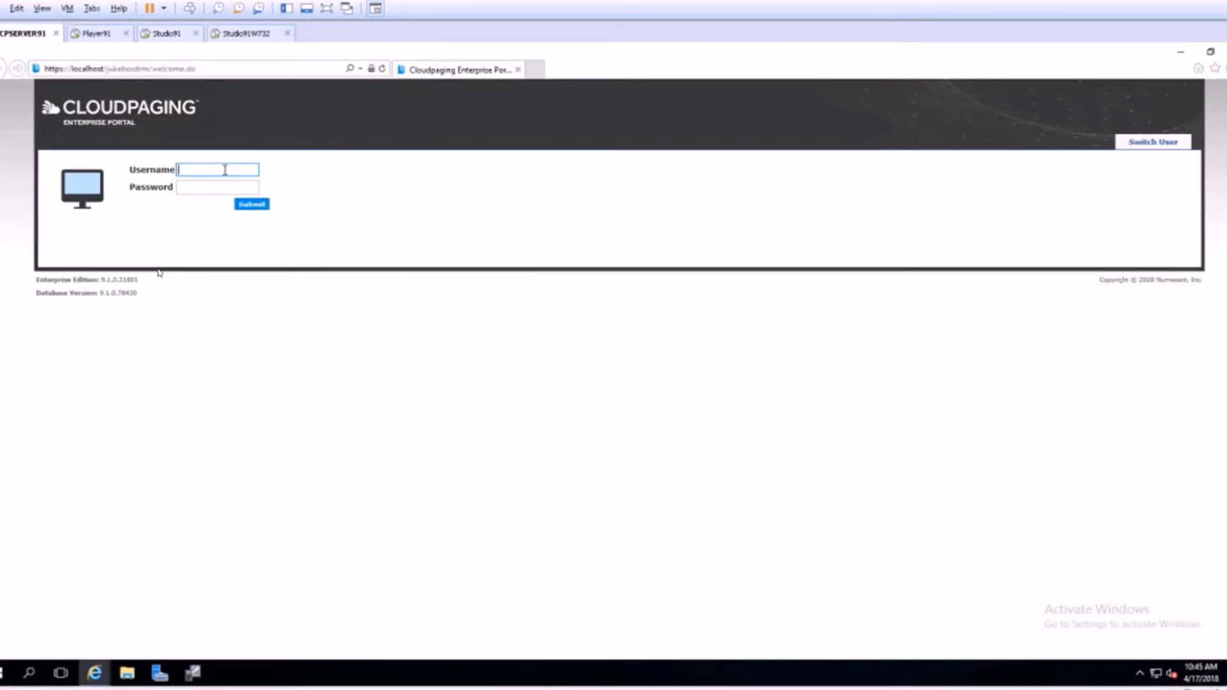
type("admin")
key("Tab")
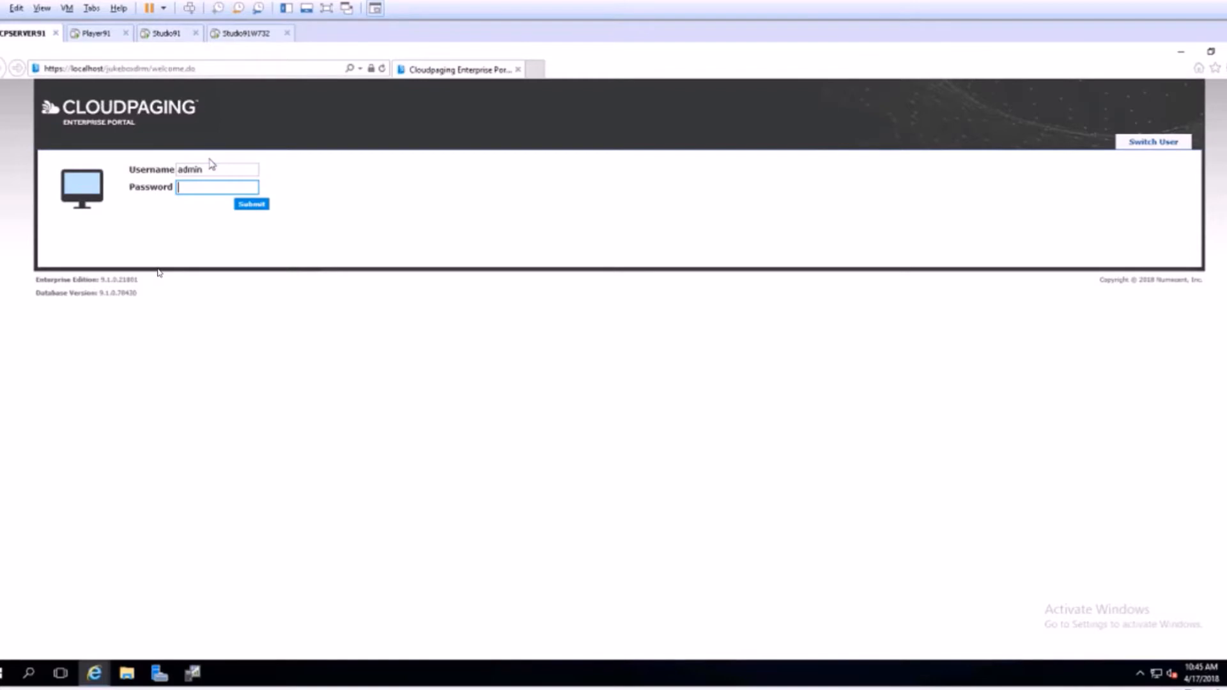
type("********")
key("Return")
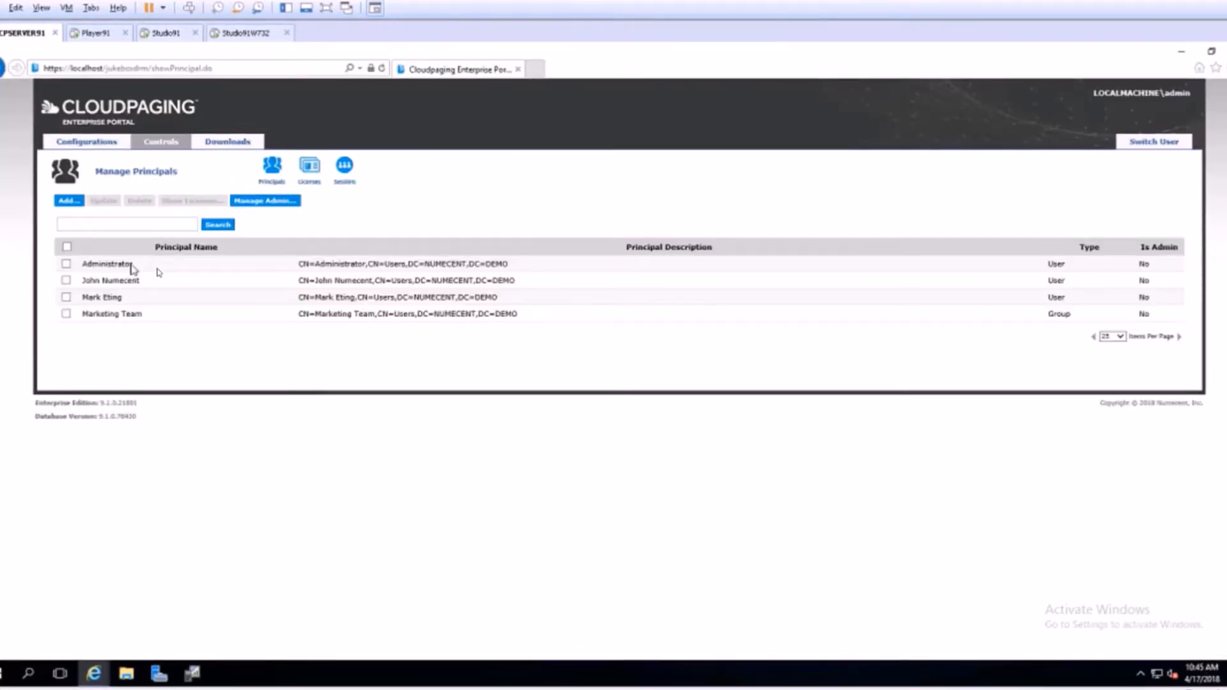
Add the ArcViewGIS 3.0 license to the Enterprise Portal's managed licenses.
left_click(311, 180)
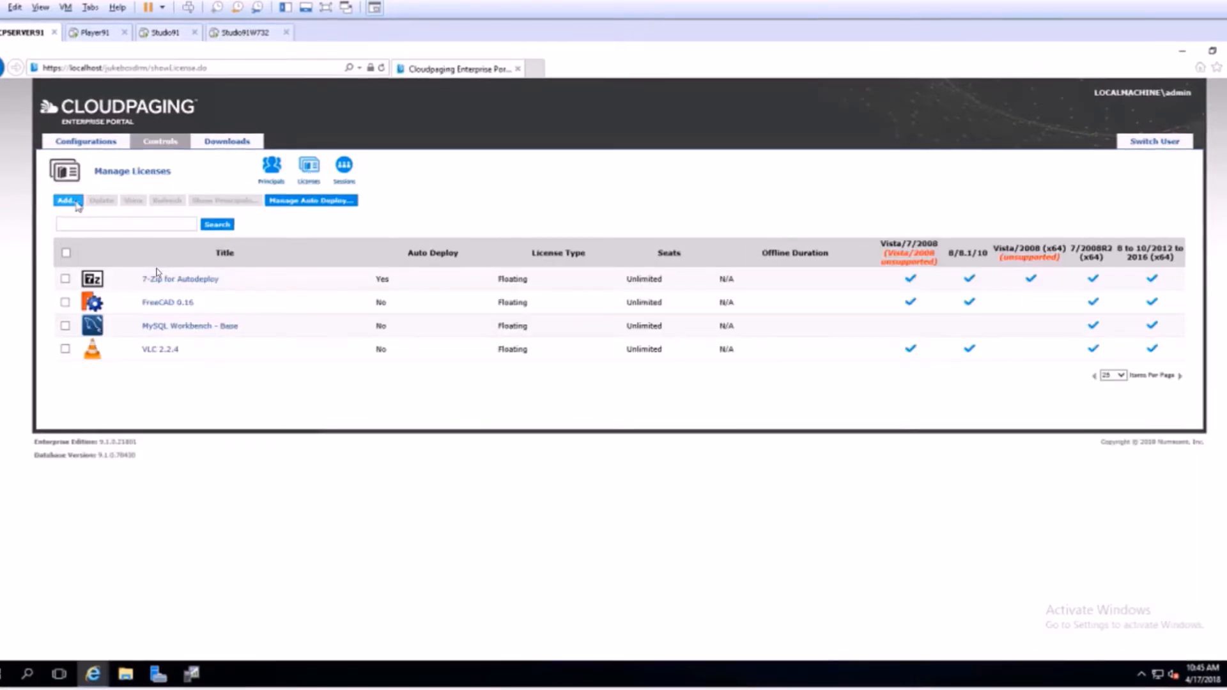
left_click(66, 201)
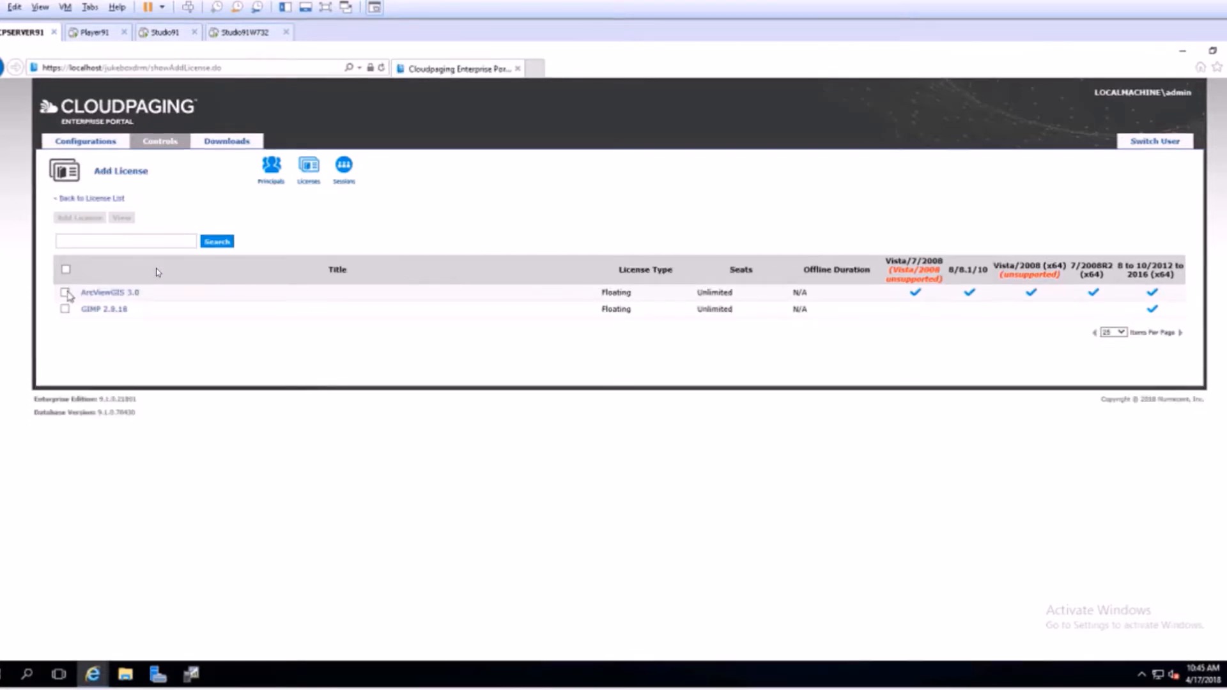
left_click(65, 293)
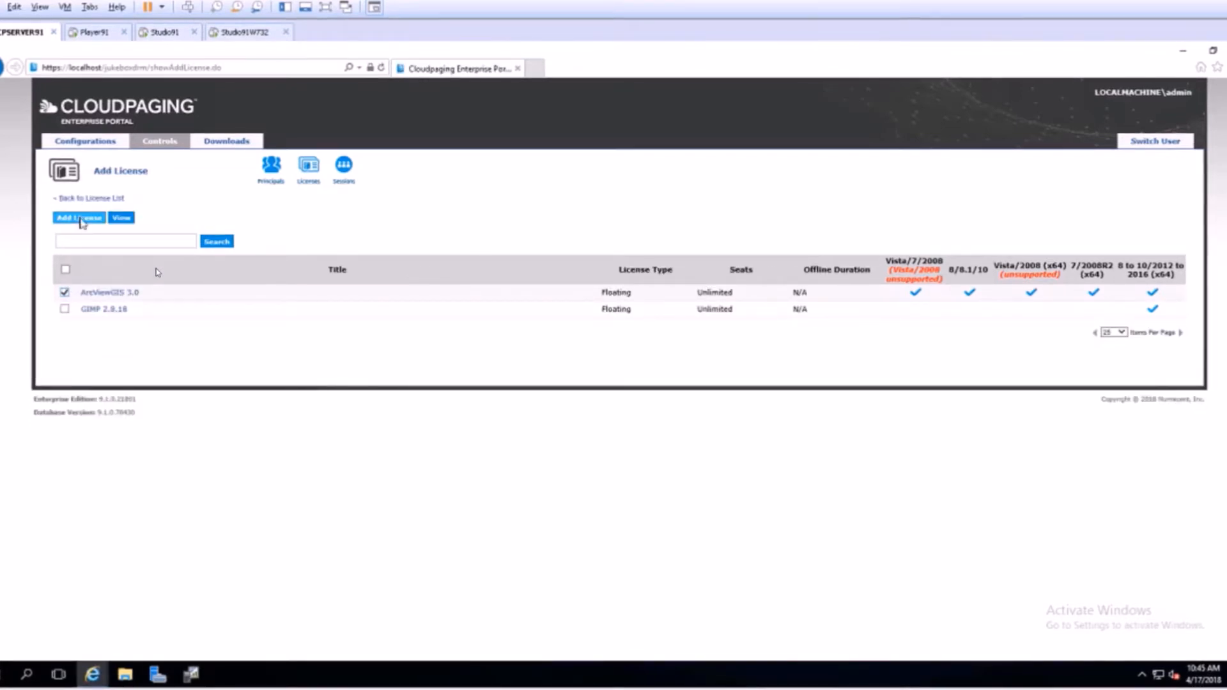
left_click(80, 218)
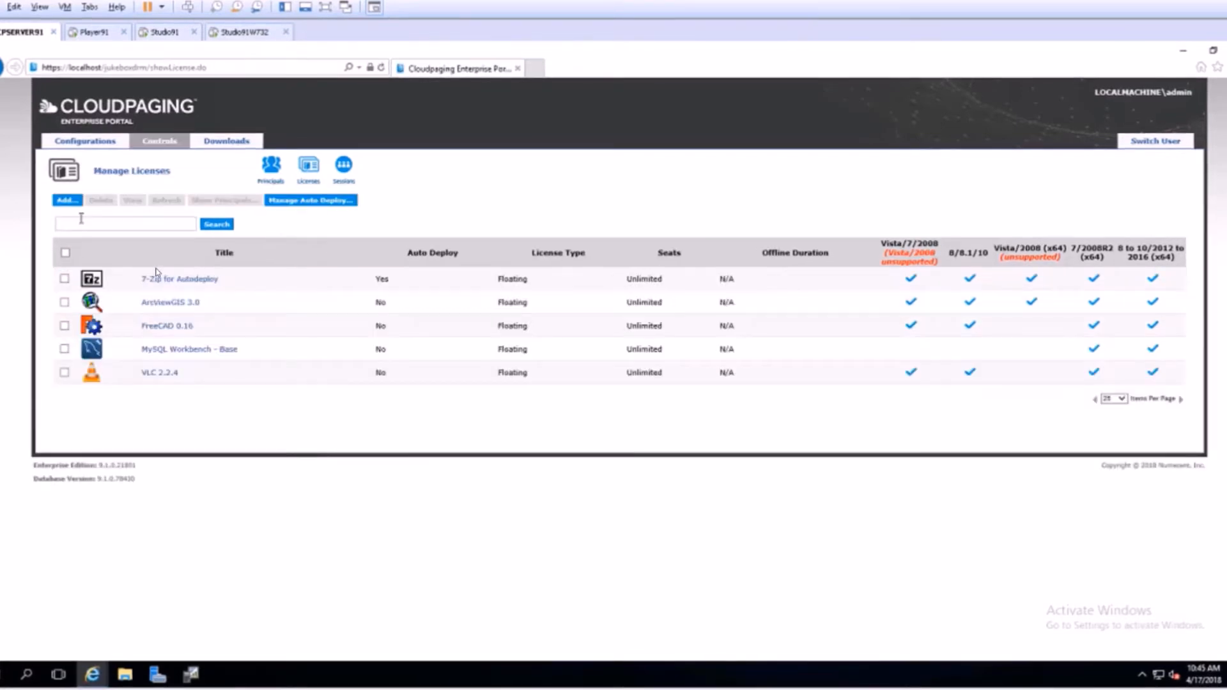
Link the Player91 user's principal to the ArcViewGIS 3.0 license.
left_click(64, 303)
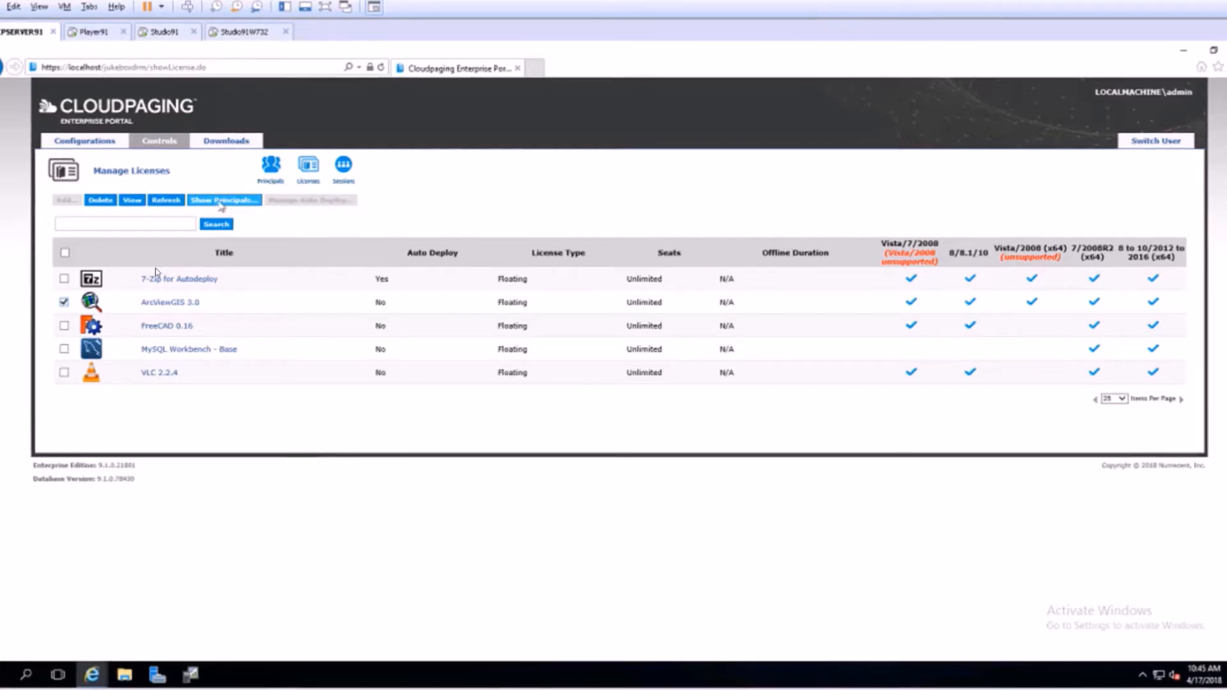
left_click(221, 201)
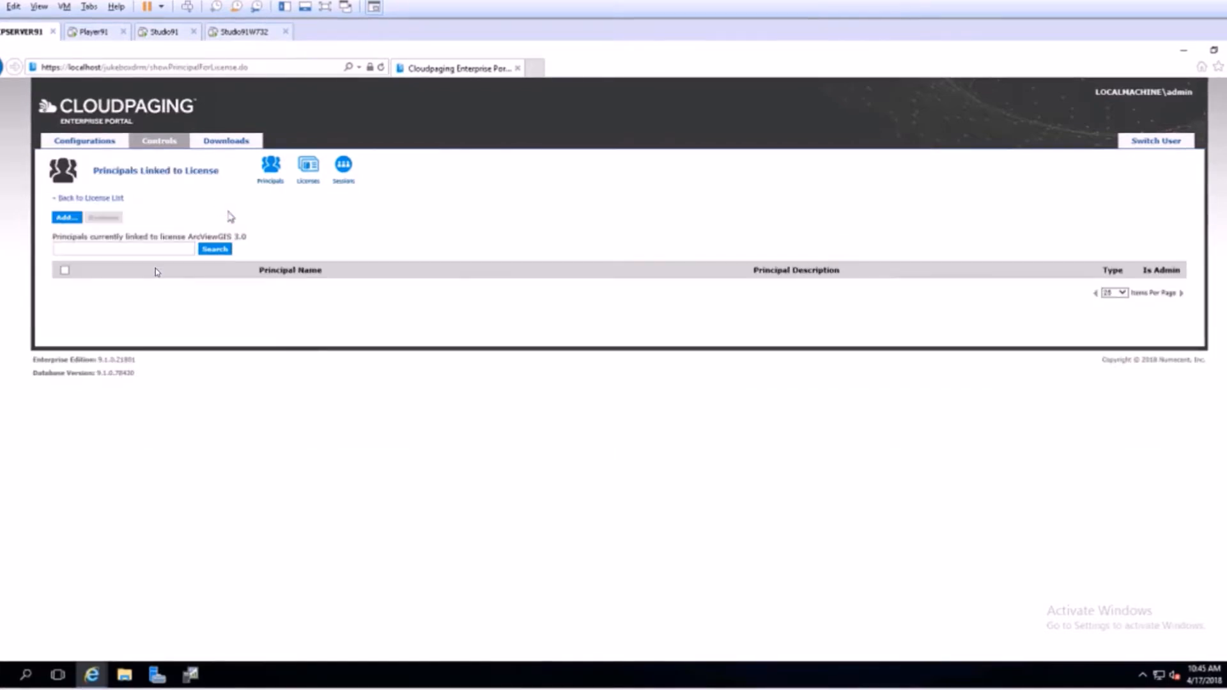
left_click(70, 220)
left_click(67, 304)
left_click(93, 218)
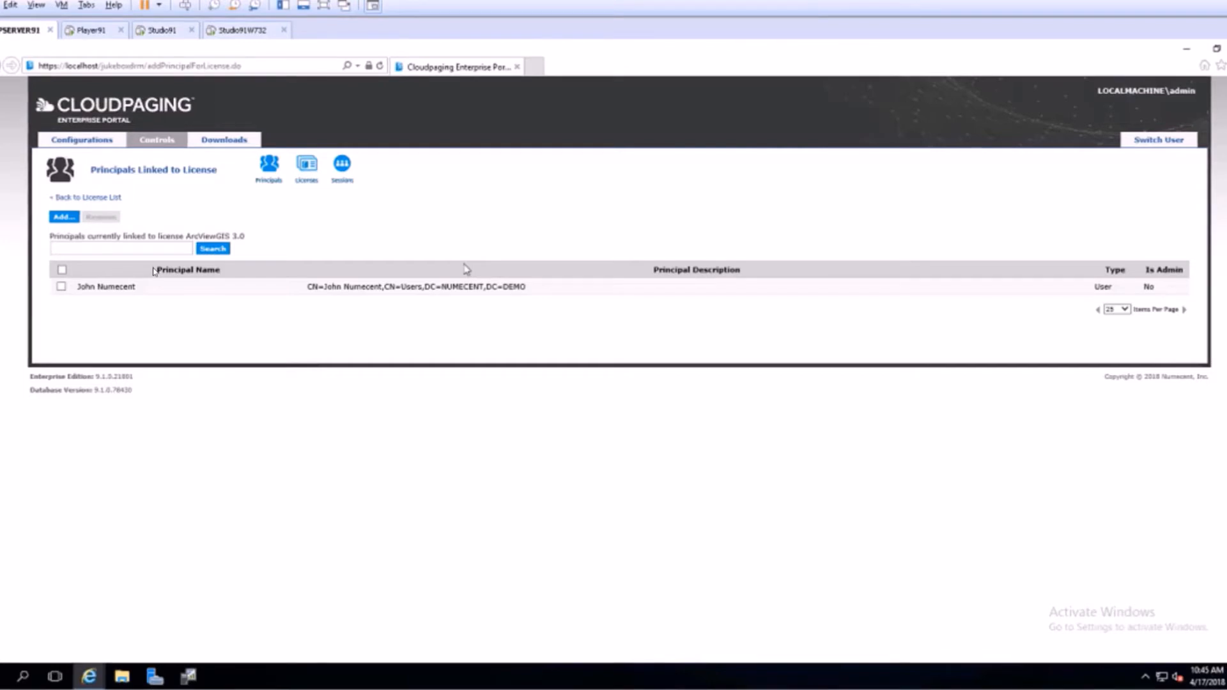
Switch to the Player91 virtual machine, refresh the portal's application list, and launch ArcViewGIS 3.0.
left_click(98, 33)
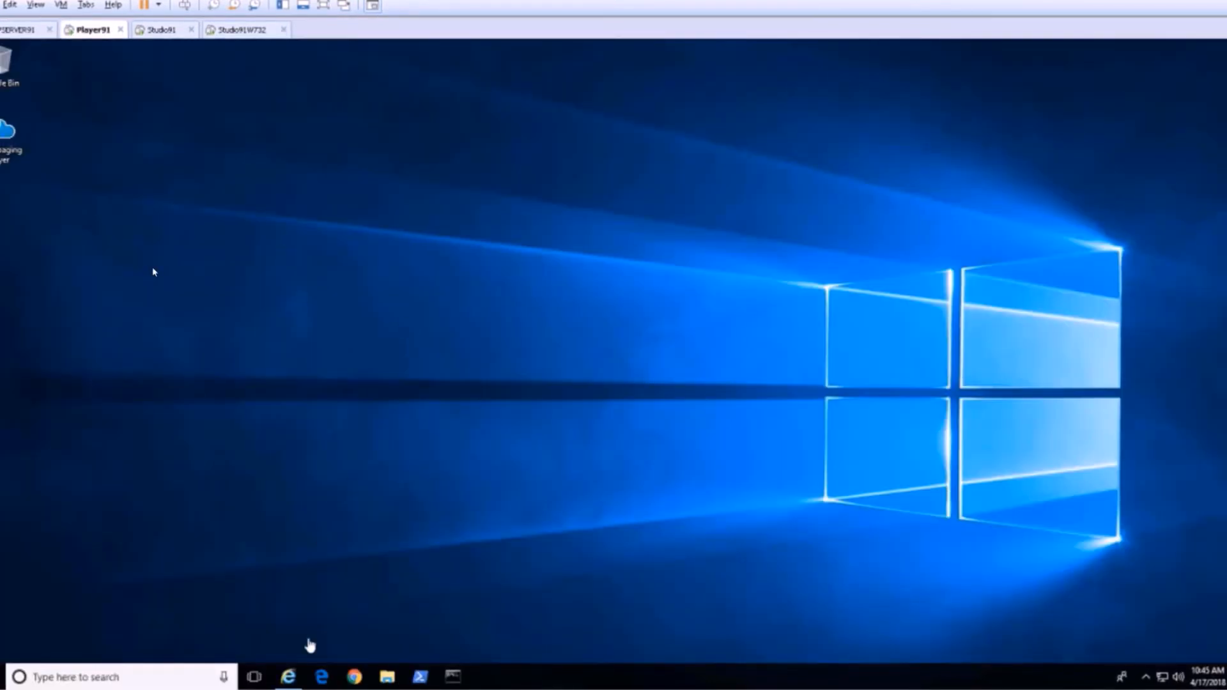
left_click(289, 679)
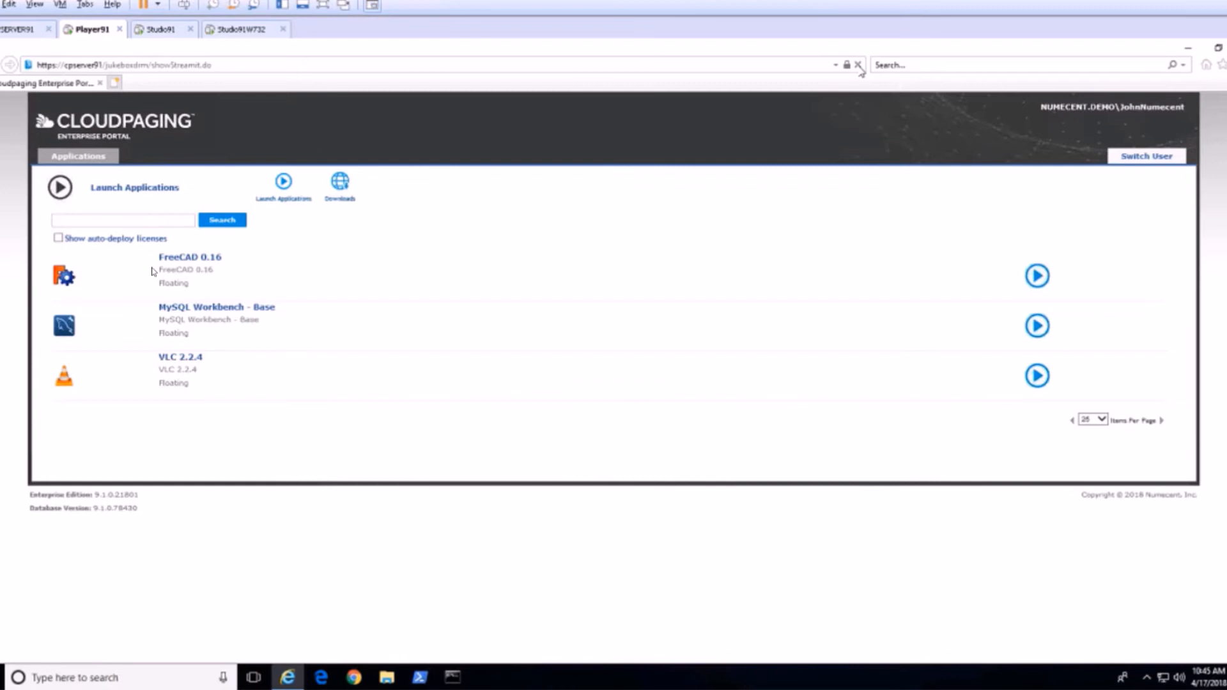
left_click(860, 66)
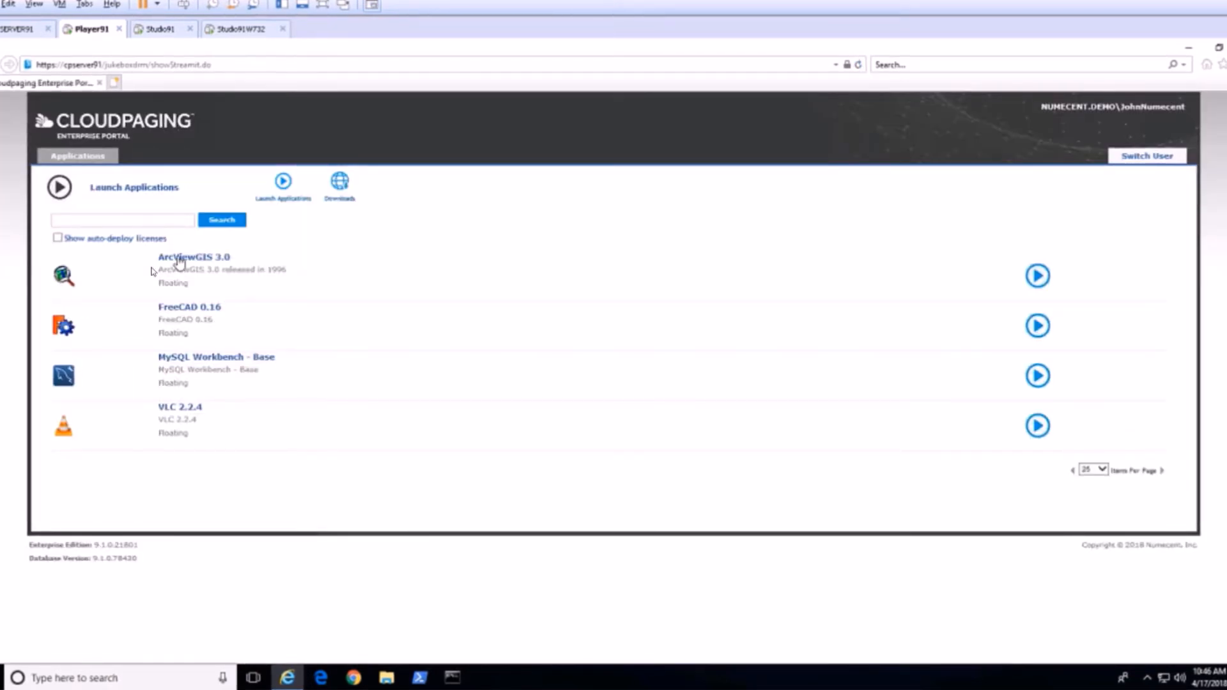
left_click(178, 262)
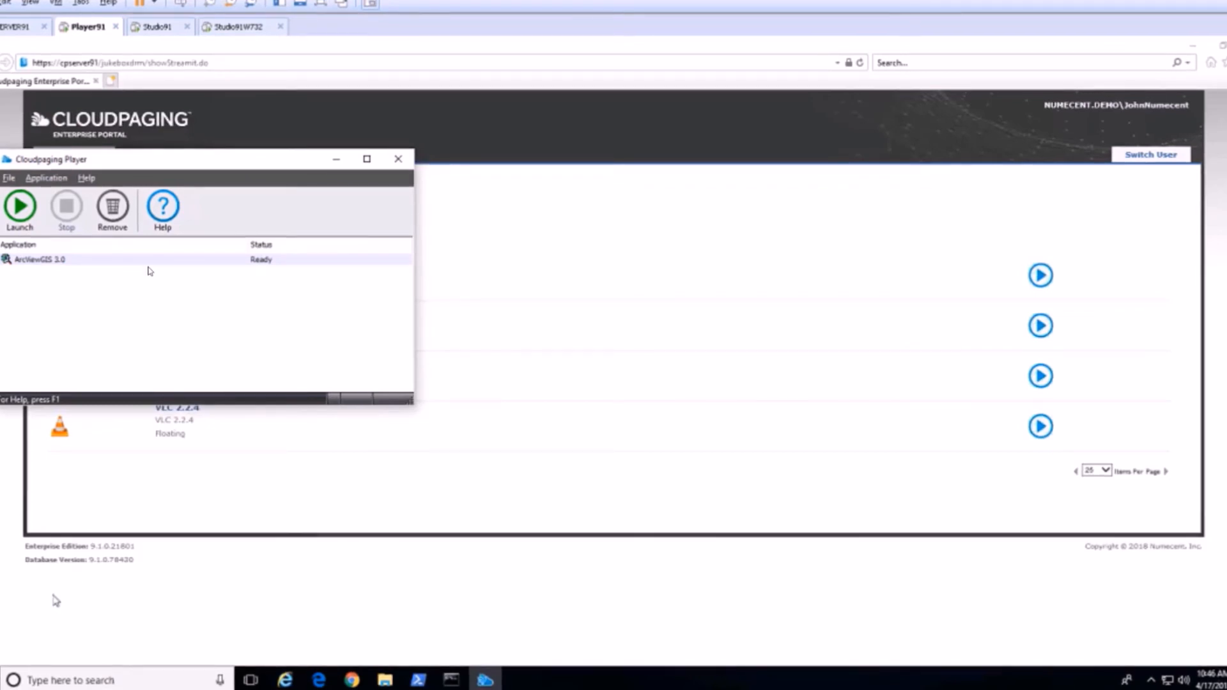
Launch ArcView GIS Version 3.0 from its program folder on the Player91 Windows 10 machine.
left_click(1, 681)
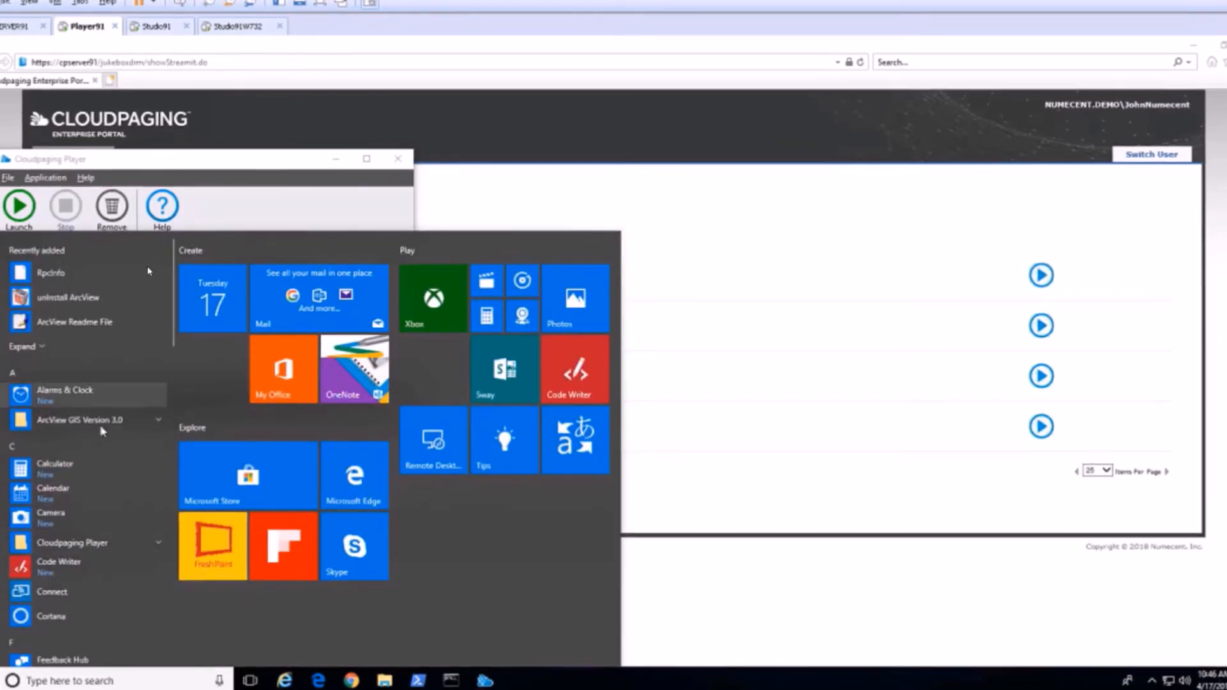
left_click(159, 424)
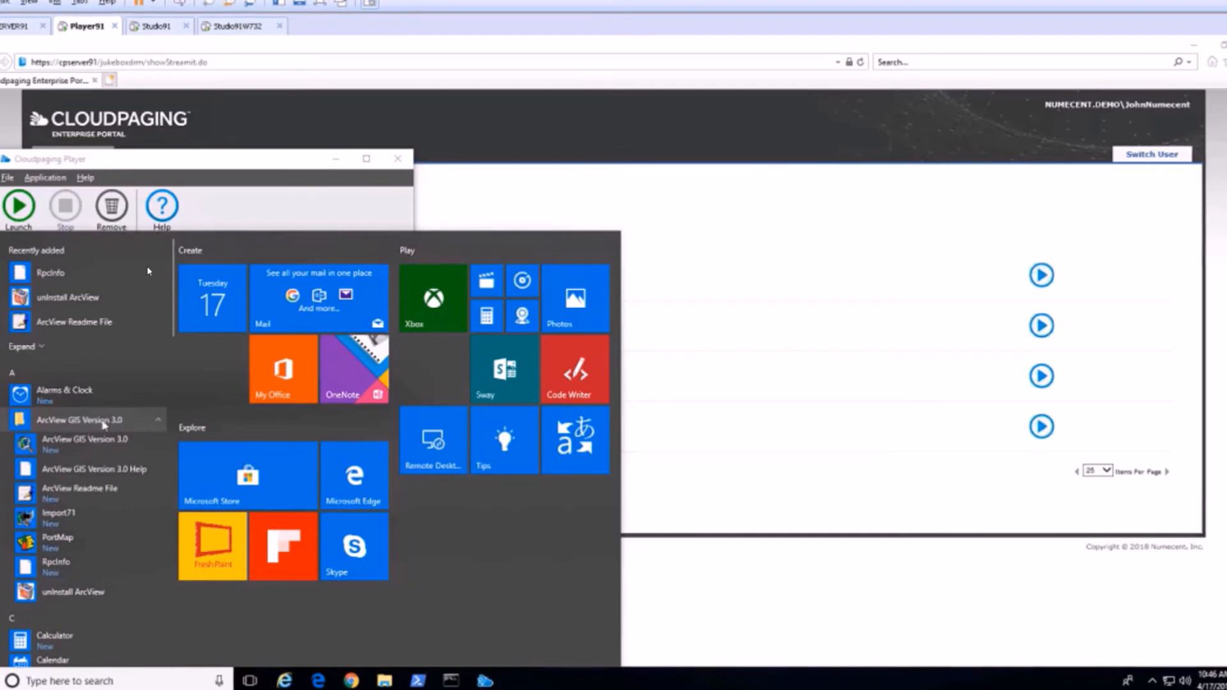
left_click(60, 442)
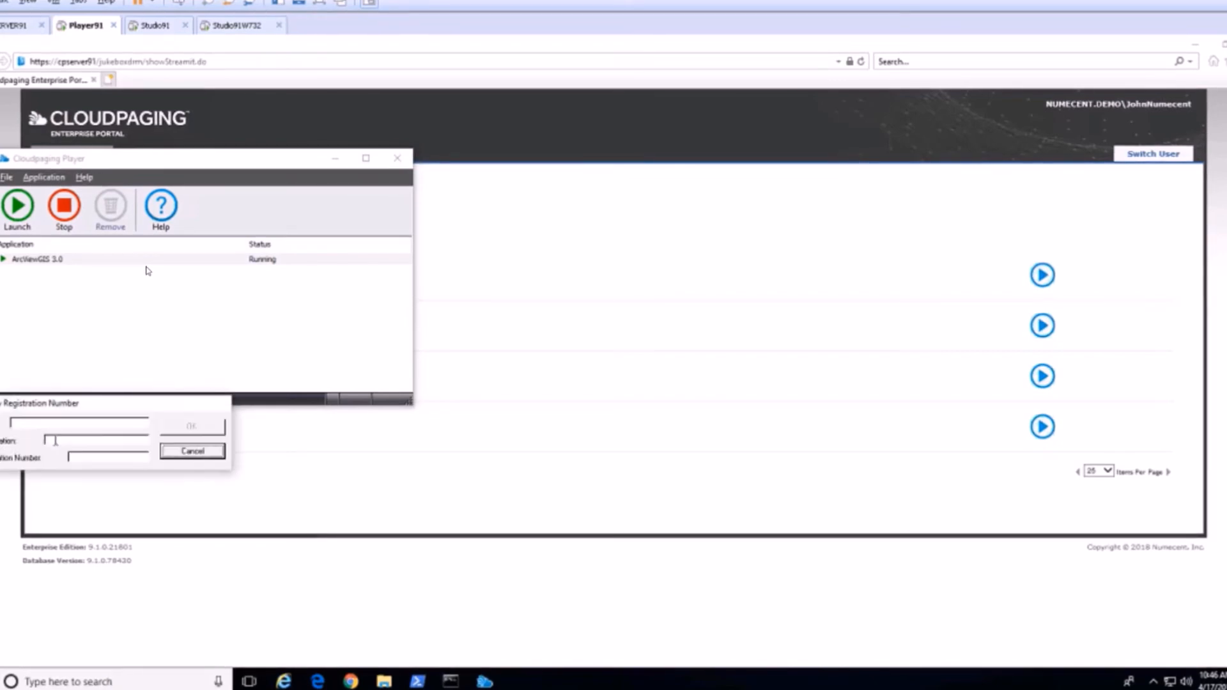
Fill in both the name and the organization as Numecent in ArcView's registration dialog.
left_click(50, 421)
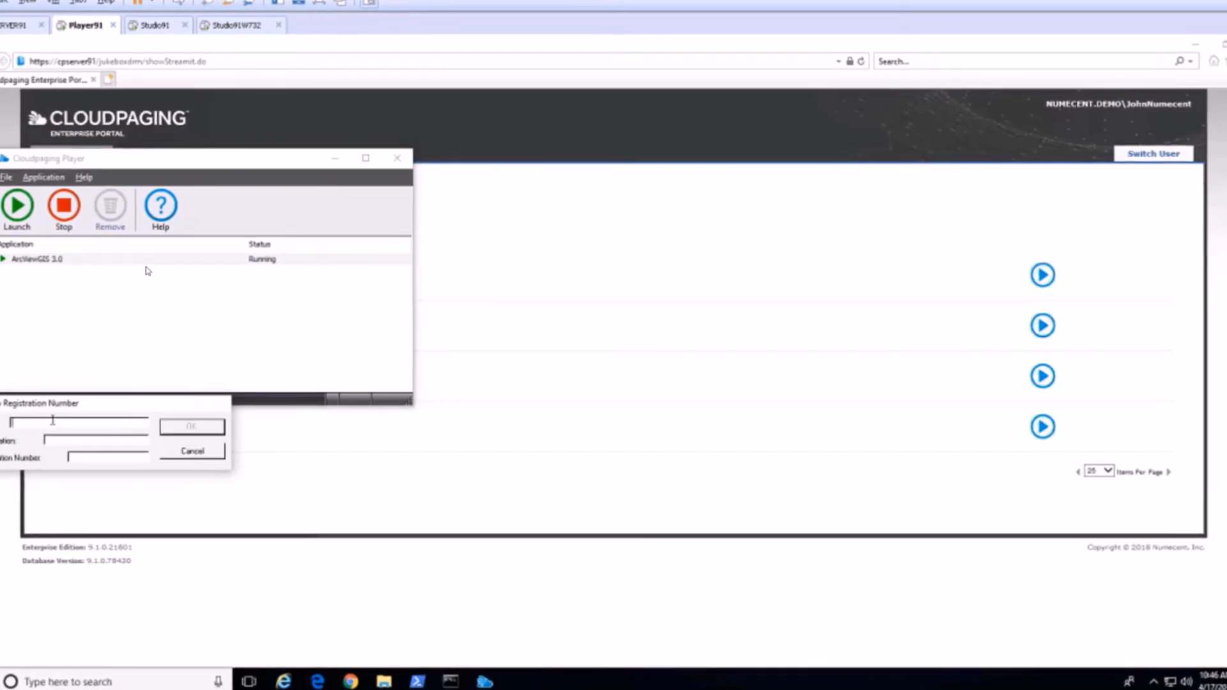
type("Numecen")
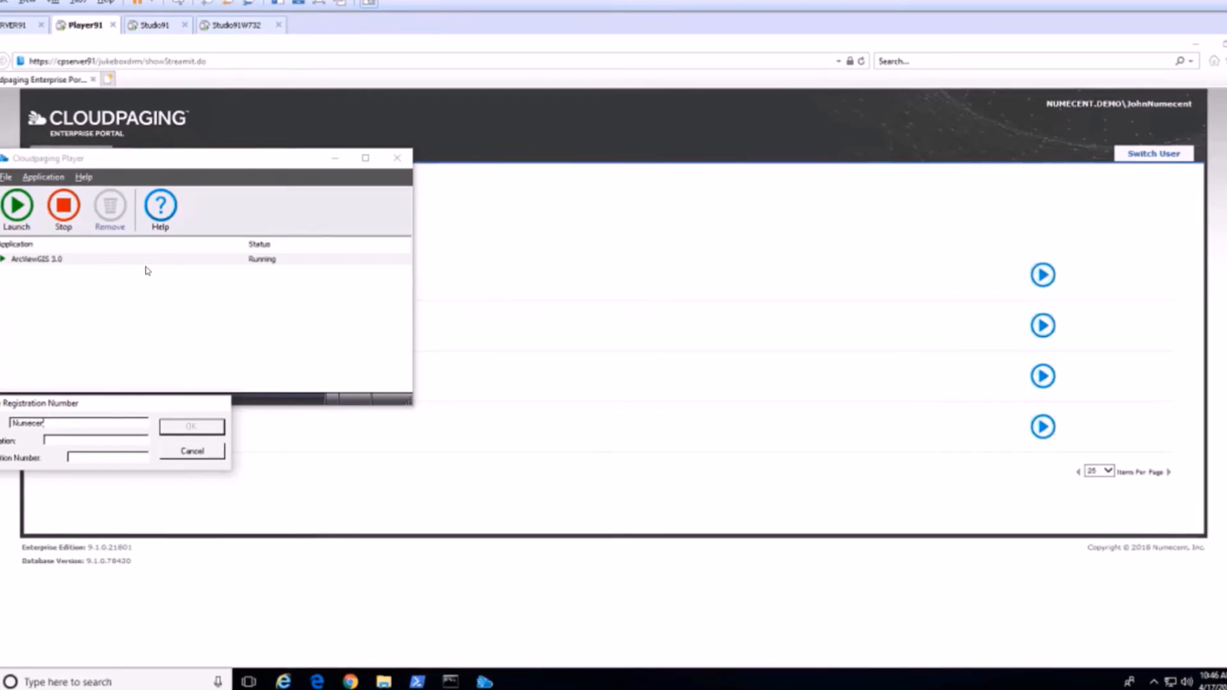
type("Numec")
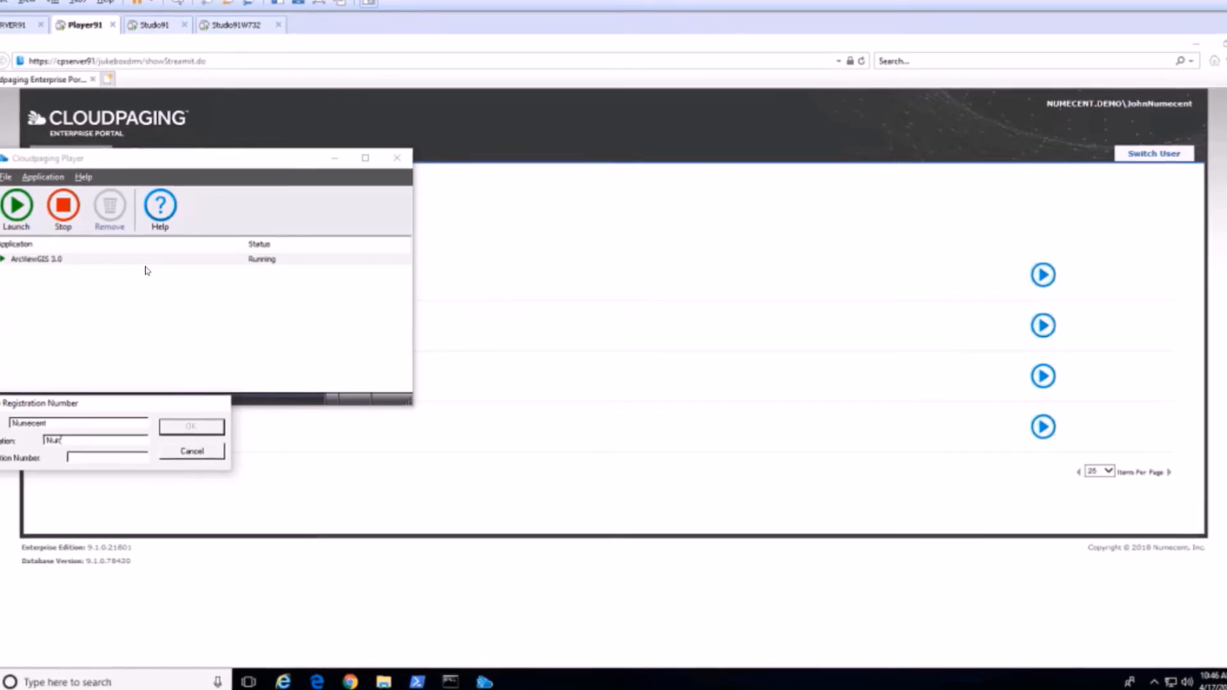
type("cent")
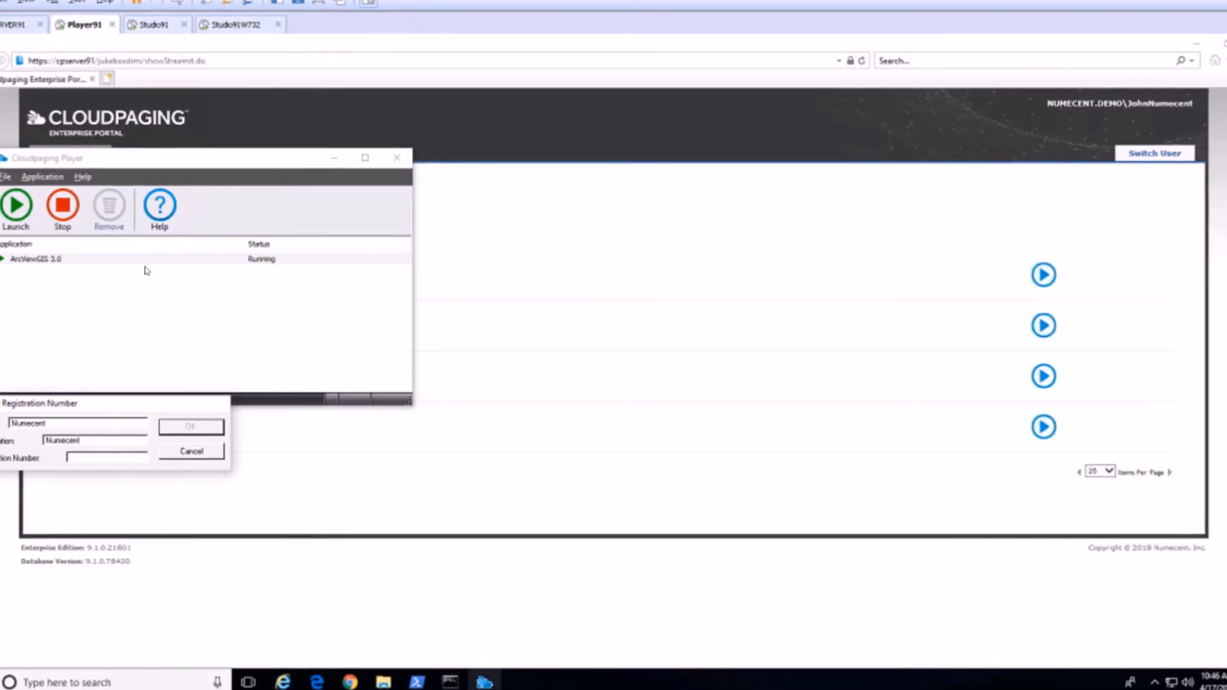
Register ArcView with the registration number copied from the WinWorld ArcView GIS 3.0 web page, and move its main window fully into view.
mouse_move(483, 682)
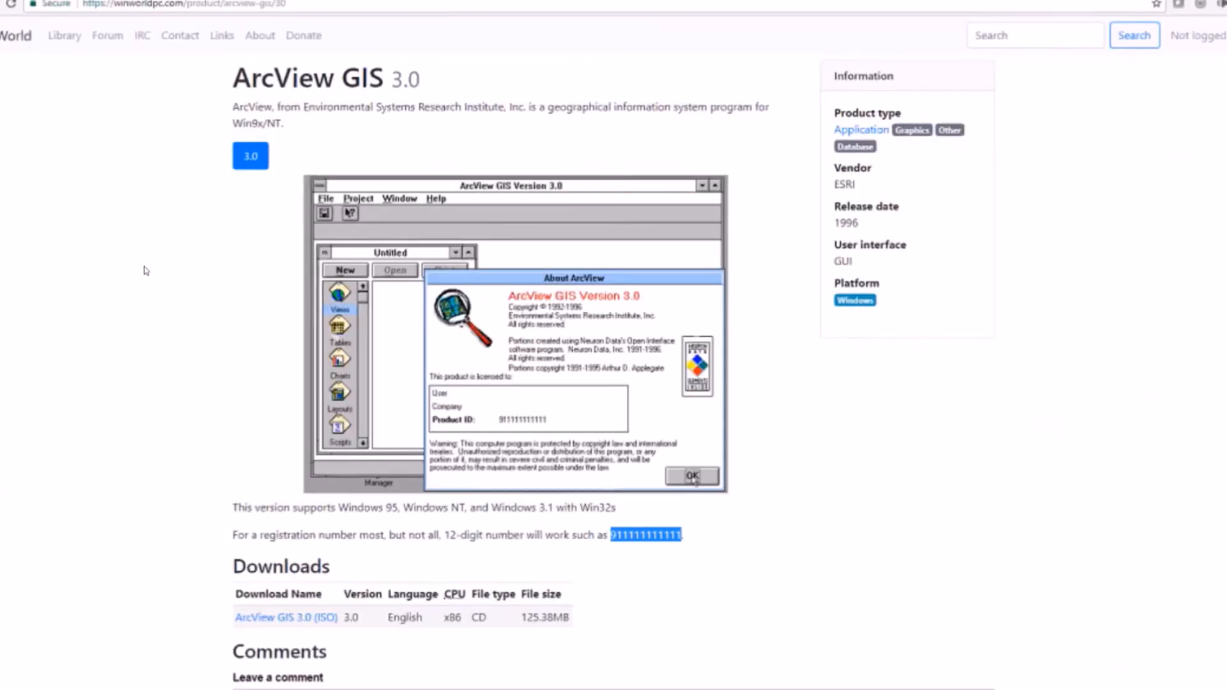
left_click(683, 551)
left_click_drag(675, 535, 610, 535)
key("ctrl+c")
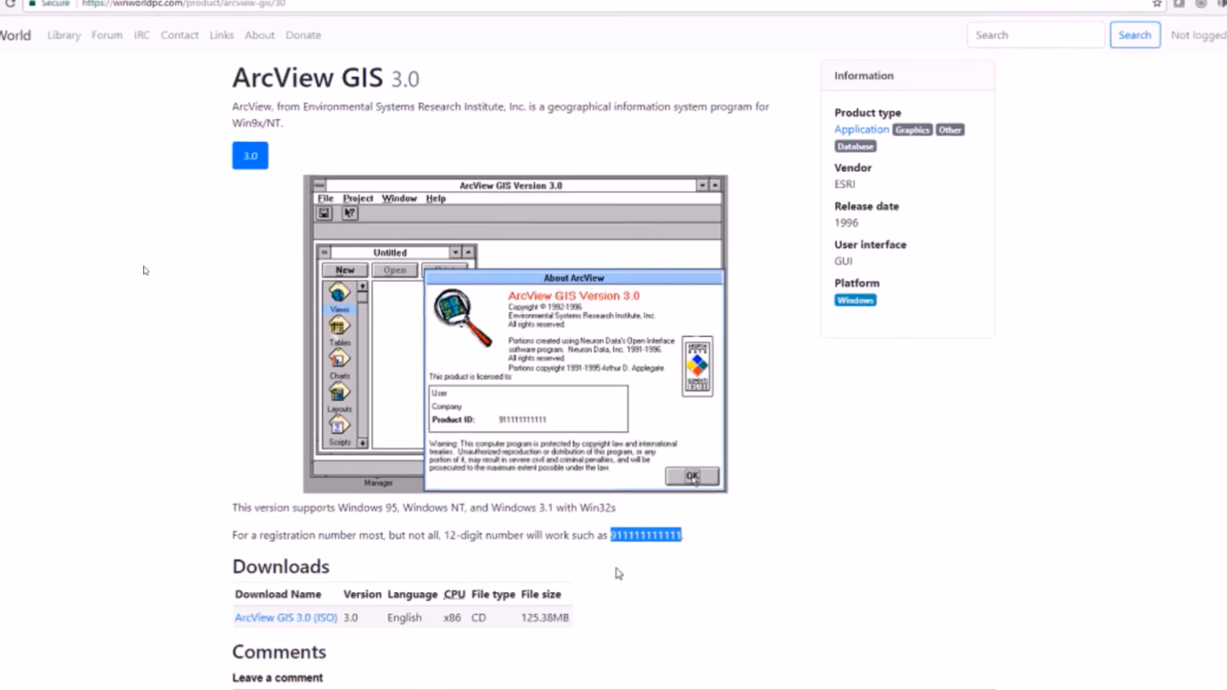
key("alt+Tab")
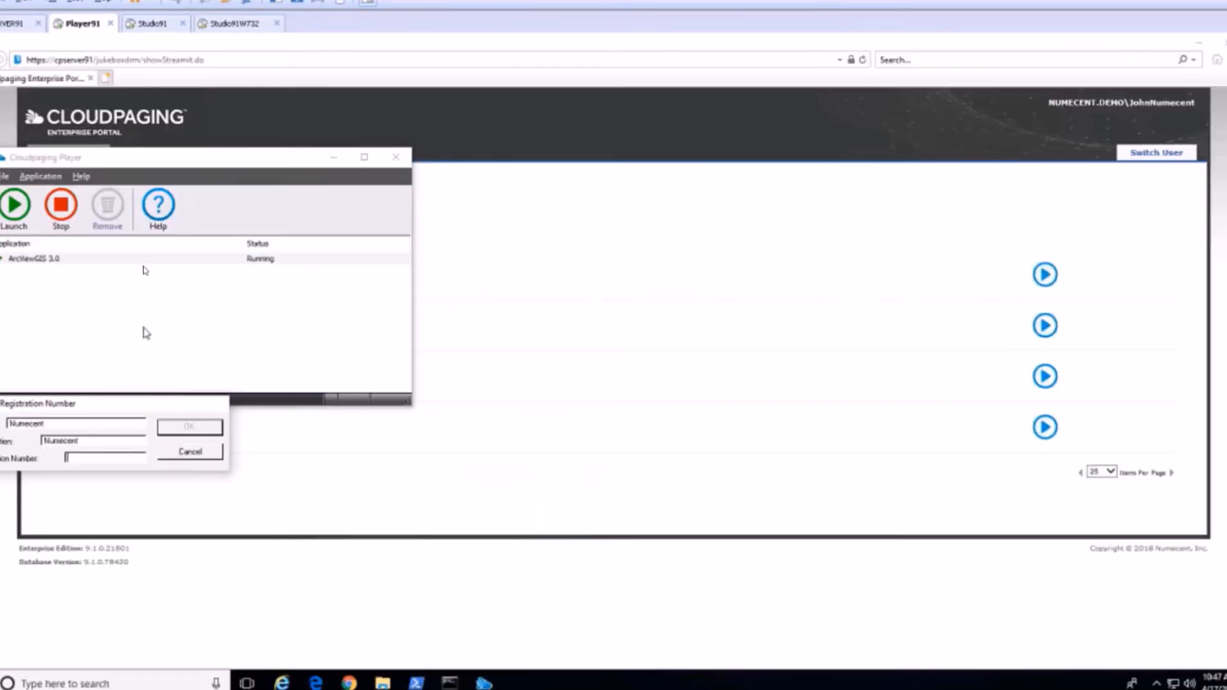
key("ctrl+v")
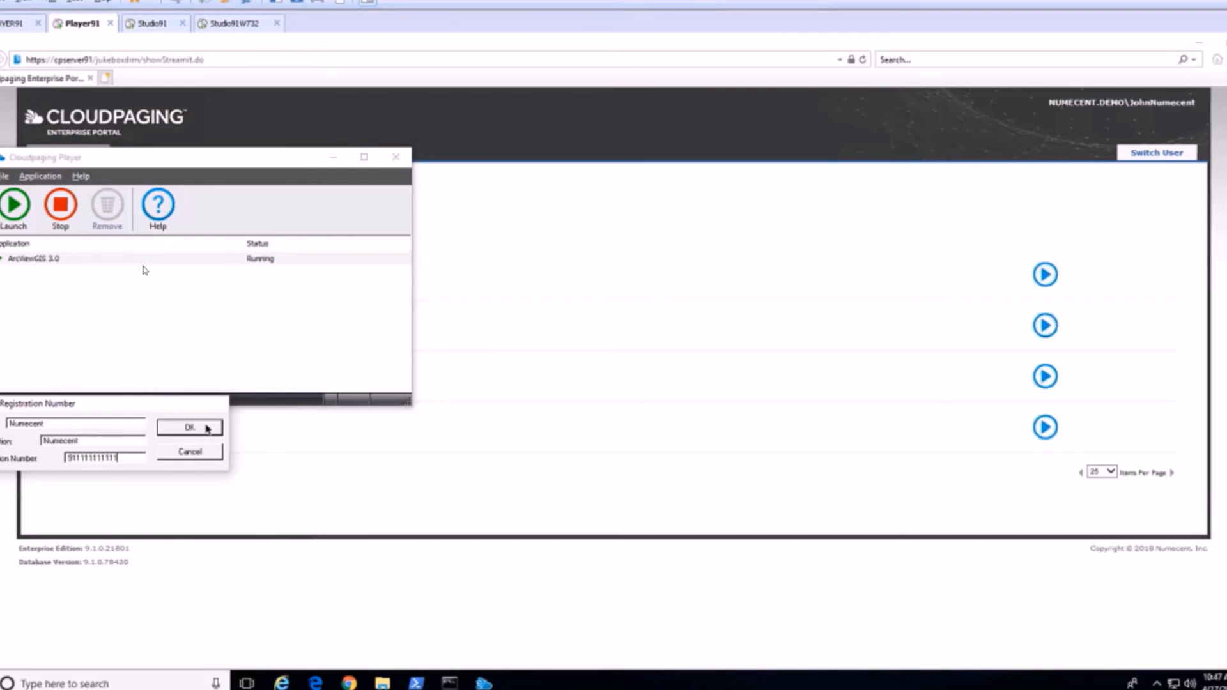
left_click(207, 428)
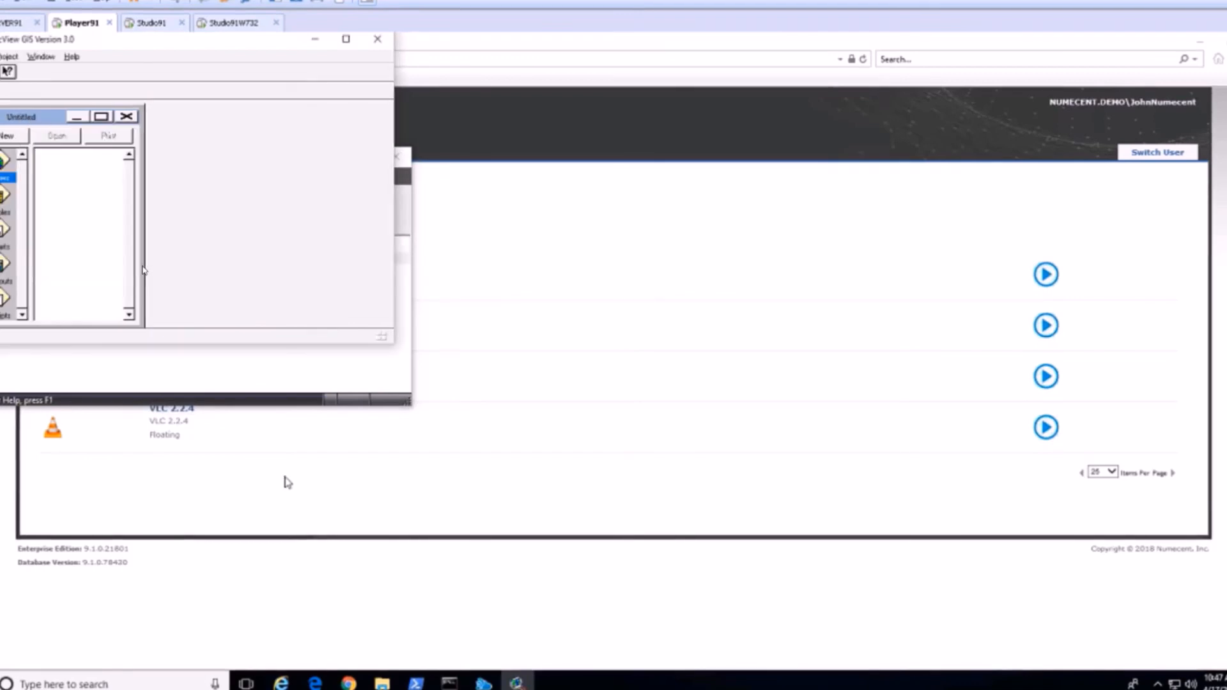
left_click_drag(142, 44, 227, 121)
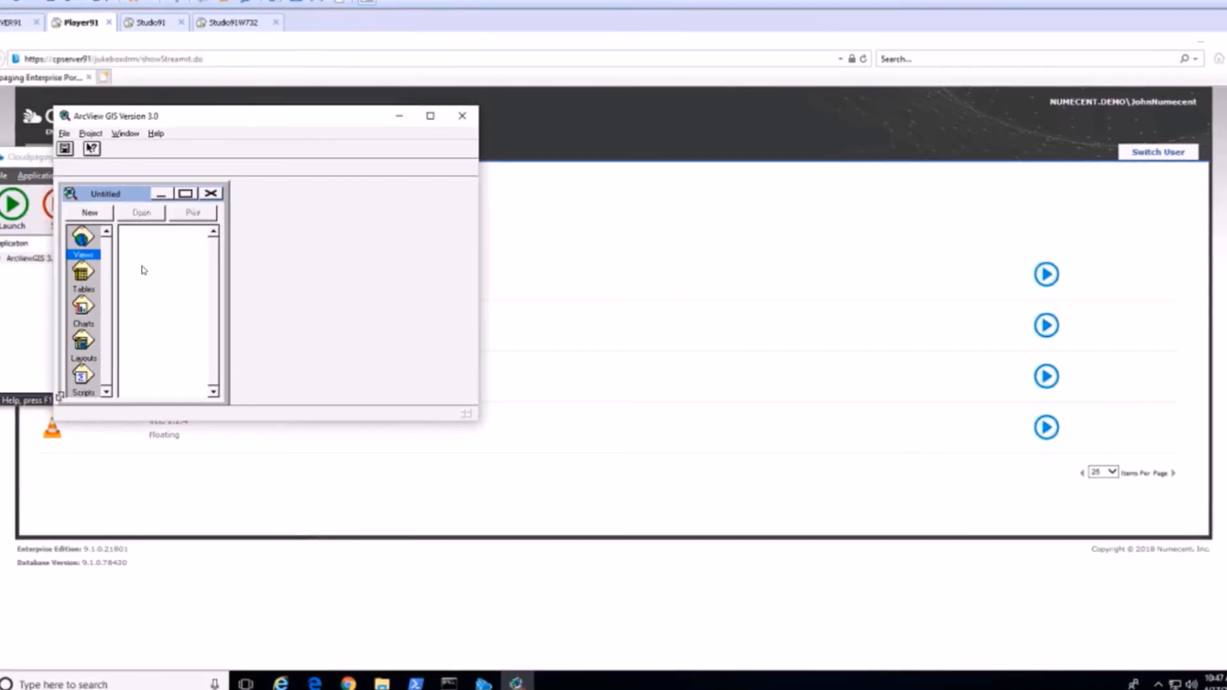